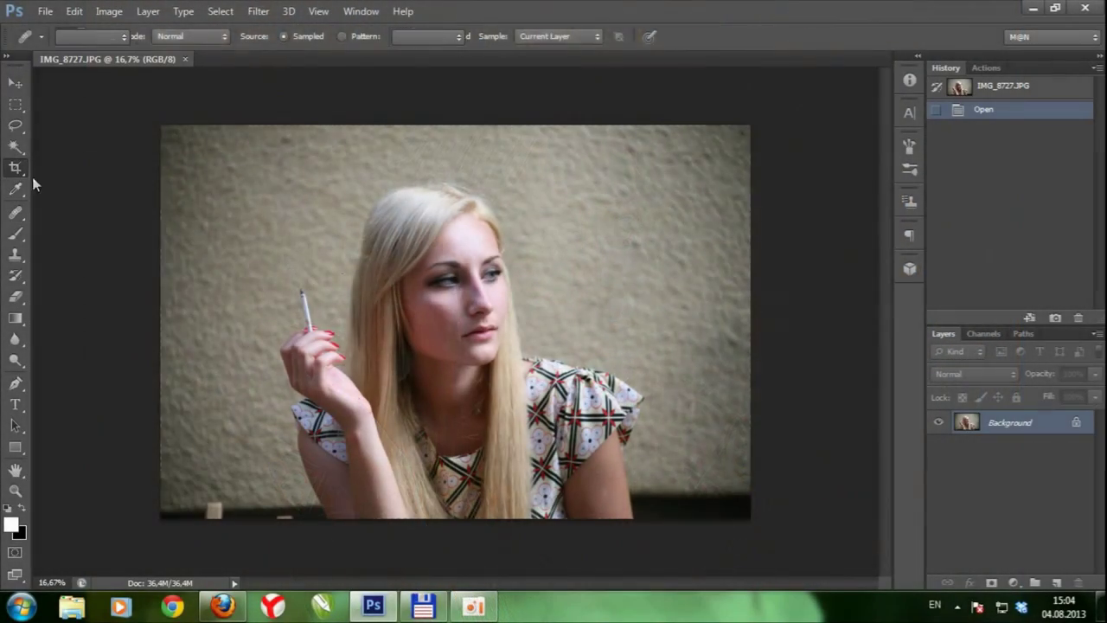
Crop the portrait tighter around the woman.
{"action": "left_click", "coordinate": [16, 167]}
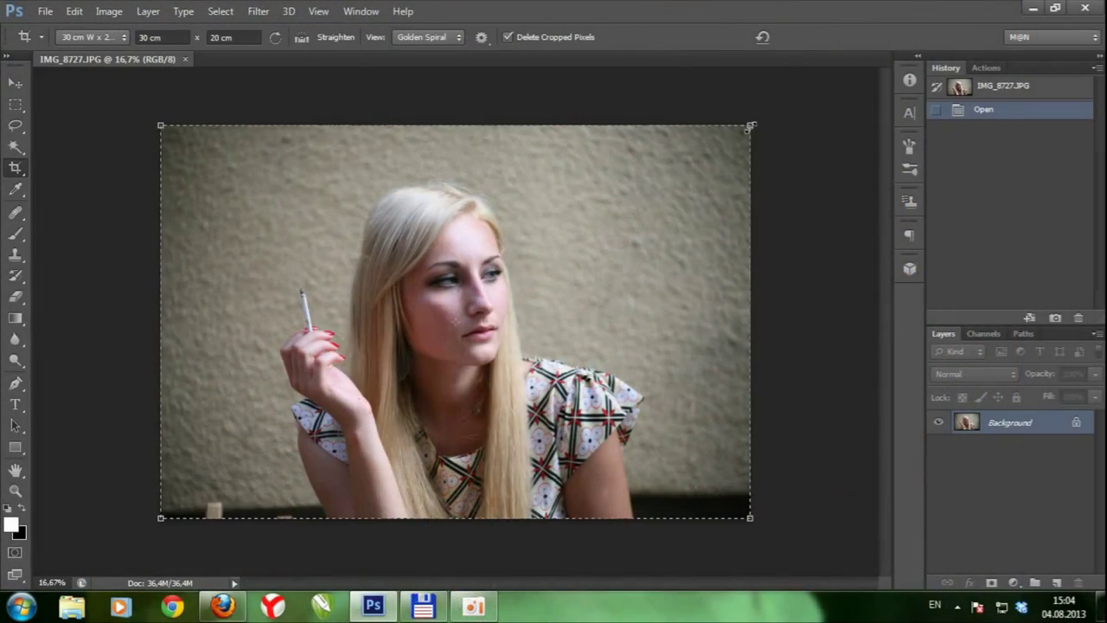
{"action": "left_click_drag", "start_coordinate": [568, 344], "coordinate": [601, 329]}
{"action": "key", "text": "Return"}
Zoom in to 100% and heal a spot on the cheek with the Healing Brush.
{"action": "key", "text": "ctrl+plus"}
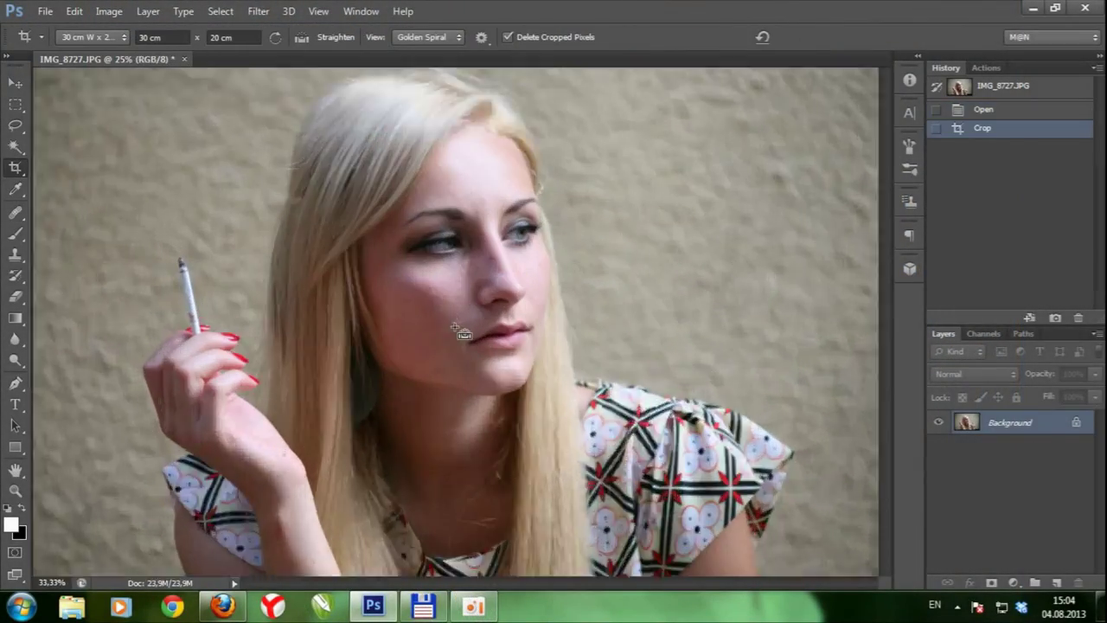
{"action": "key", "text": "ctrl+plus"}
{"action": "key", "text": "j"}
{"action": "key", "text": "ctrl+plus"}
{"action": "left_click", "coordinate": [477, 207]}
Heal two more skin spots and inspect the eyes, nose and lips.
{"action": "left_click", "coordinate": [459, 323]}
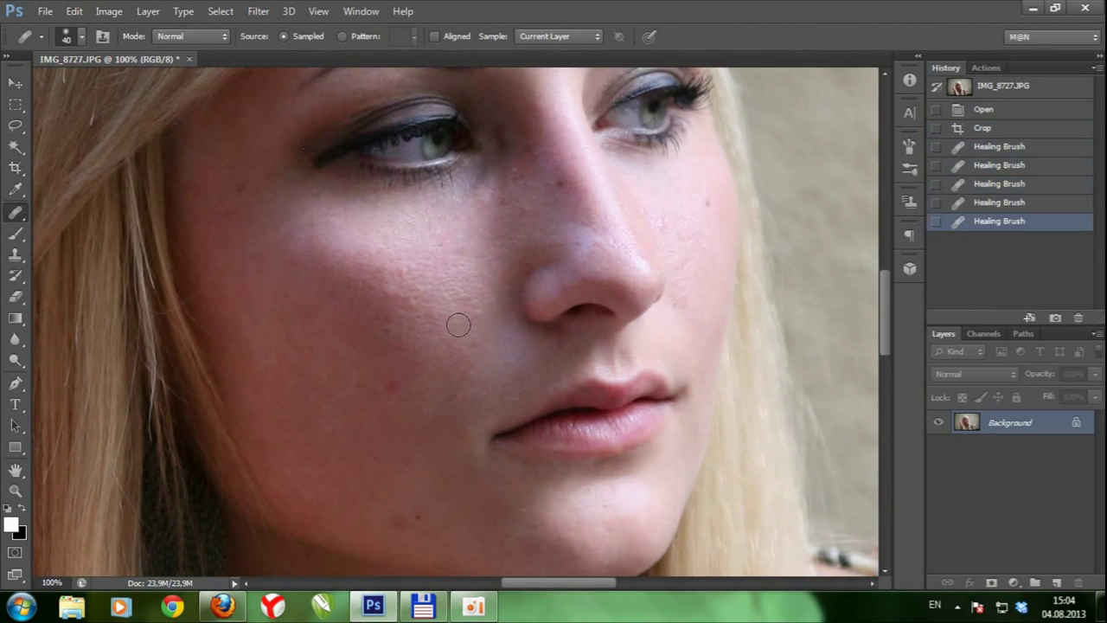
{"action": "left_click", "coordinate": [404, 275]}
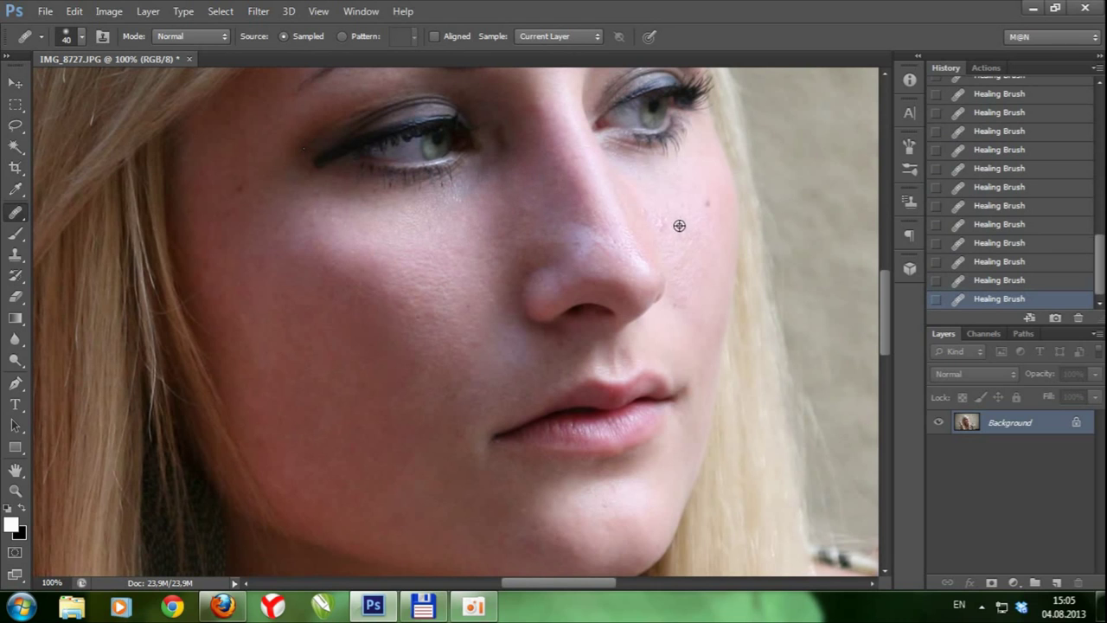
{"action": "scroll", "coordinate": [576, 221], "scroll_direction": "up", "scroll_amount": 3}
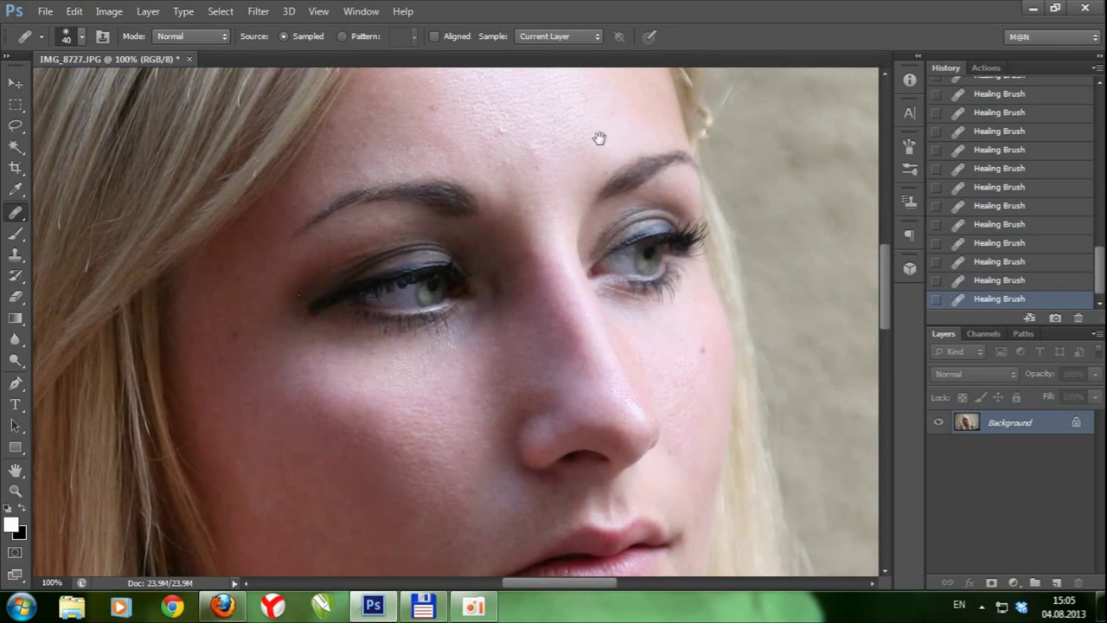
{"action": "scroll", "coordinate": [508, 206], "scroll_direction": "up", "scroll_amount": 3}
{"action": "left_click_drag", "start_coordinate": [535, 297], "coordinate": [620, 106]}
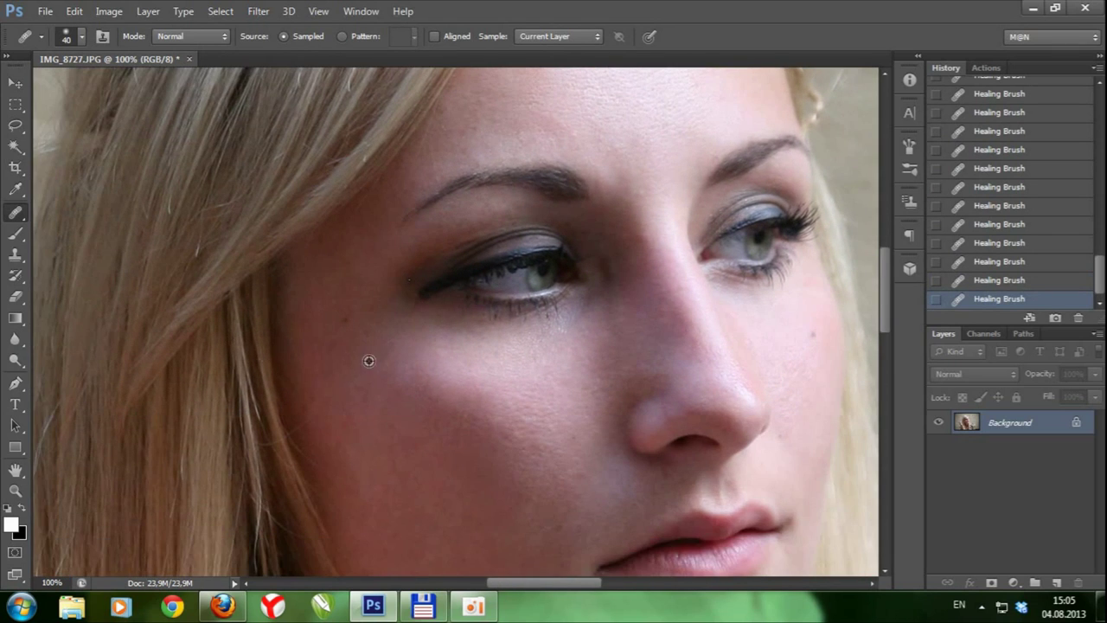
{"action": "scroll", "coordinate": [520, 318], "scroll_direction": "down", "scroll_amount": 3}
{"action": "scroll", "coordinate": [504, 303], "scroll_direction": "down", "scroll_amount": 3}
{"action": "scroll", "coordinate": [509, 369], "scroll_direction": "down", "scroll_amount": 6}
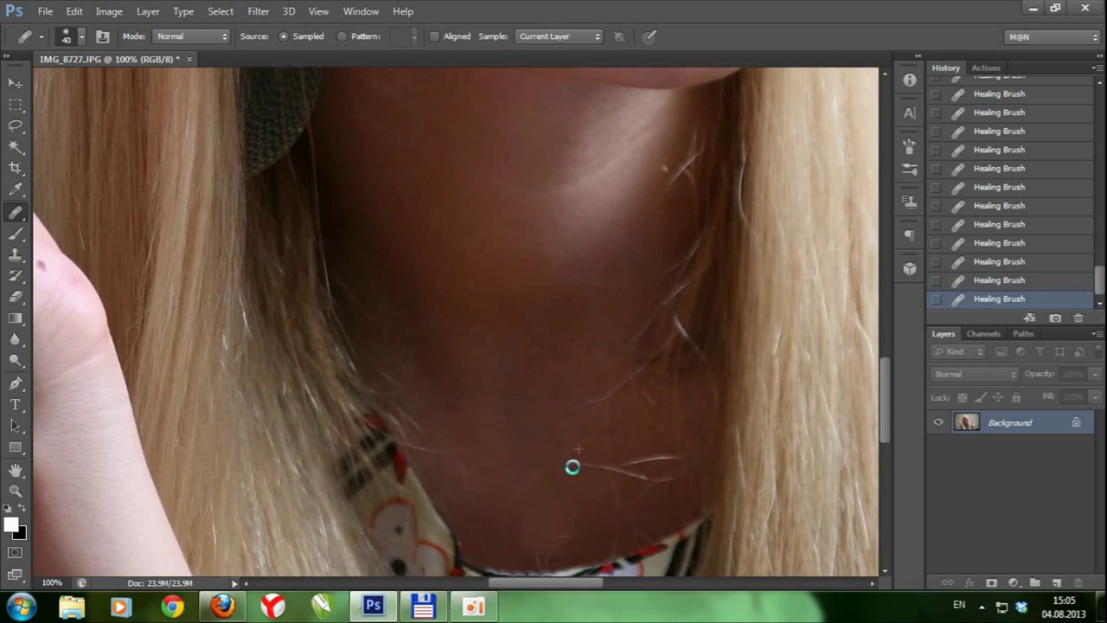
{"action": "scroll", "coordinate": [635, 369], "scroll_direction": "down", "scroll_amount": 4}
{"action": "scroll", "coordinate": [576, 171], "scroll_direction": "up", "scroll_amount": 2}
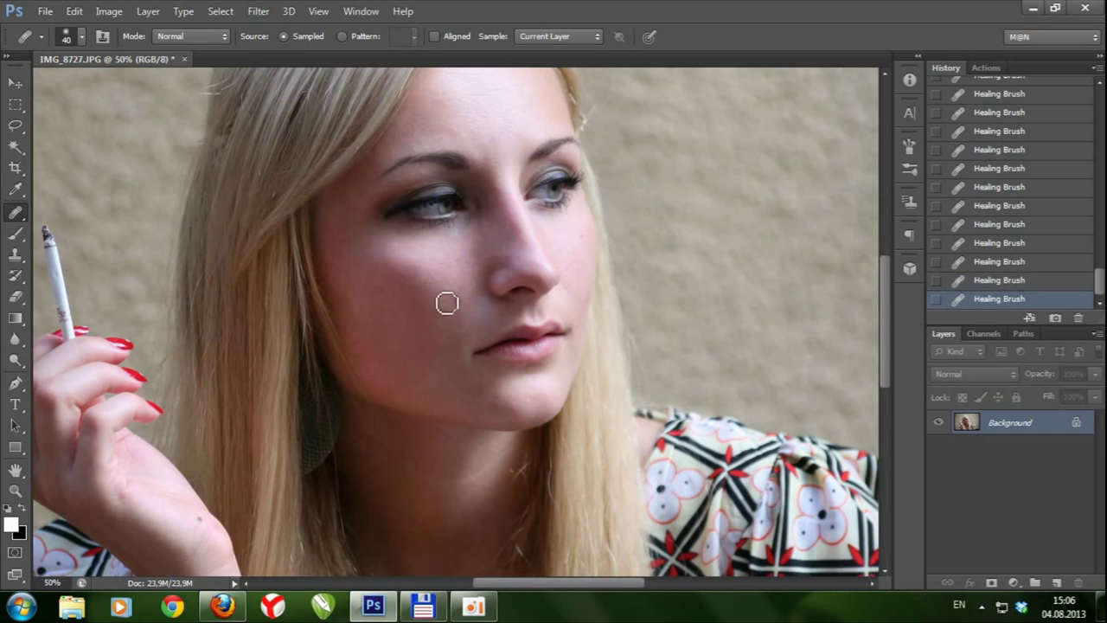
{"action": "scroll", "coordinate": [749, 161], "scroll_direction": "down", "scroll_amount": 1}
{"action": "scroll", "coordinate": [749, 160], "scroll_direction": "down", "scroll_amount": 1}
Apply a Selective Color adjustment adding Black +44 to the Whites.
{"action": "left_click", "coordinate": [109, 11]}
{"action": "left_click", "coordinate": [437, 314]}
{"action": "left_click", "coordinate": [778, 165]}
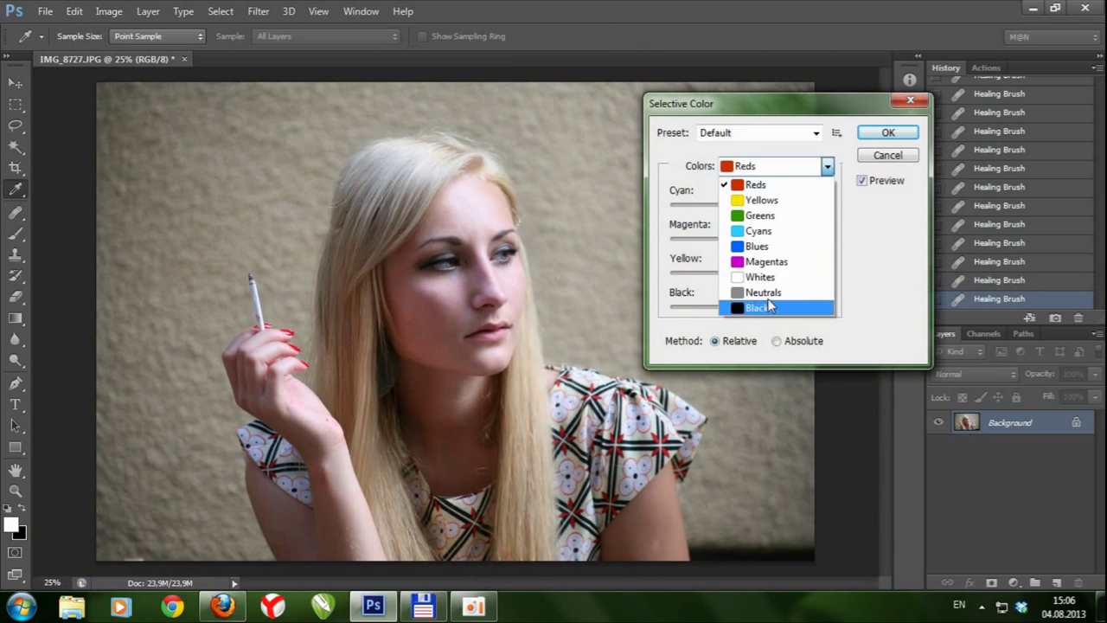
{"action": "left_click", "coordinate": [759, 276]}
{"action": "left_click_drag", "start_coordinate": [749, 306], "coordinate": [788, 307]}
{"action": "key", "text": "Return"}
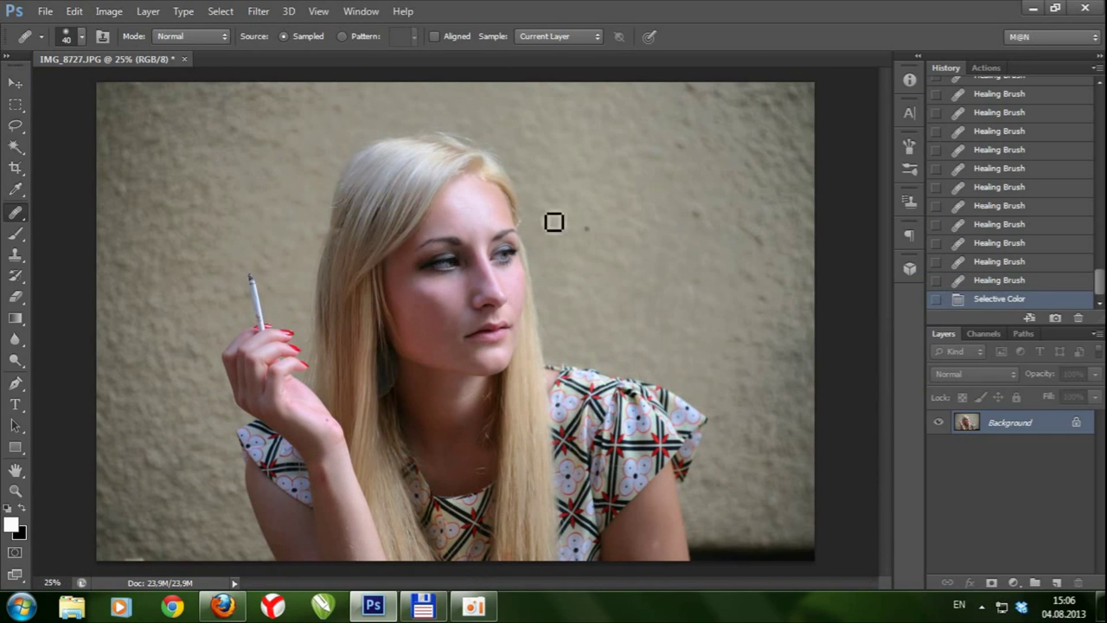
Convert the image to Lab Color and select the Lightness channel.
{"action": "left_click", "coordinate": [109, 12]}
{"action": "left_click", "coordinate": [363, 124]}
{"action": "left_click", "coordinate": [983, 333]}
{"action": "left_click", "coordinate": [994, 373]}
Dodge the chin and forehead with Shadows range at 15% exposure.
{"action": "key", "text": "ctrl+plus"}
{"action": "key", "text": "o"}
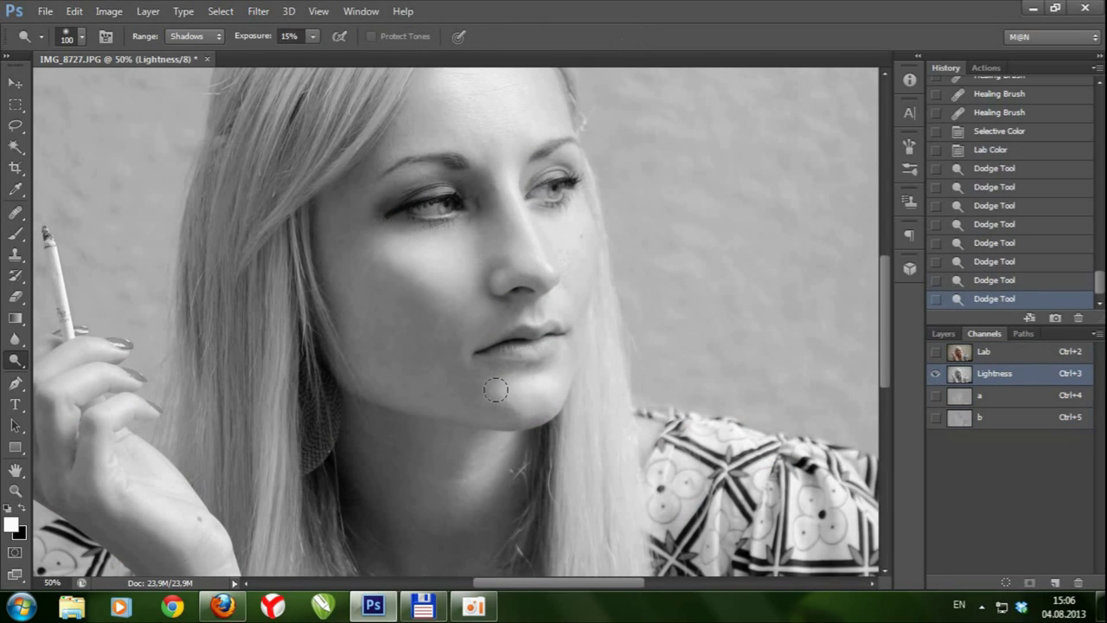
{"action": "left_click", "coordinate": [559, 250]}
{"action": "scroll", "coordinate": [559, 249], "scroll_direction": "up", "scroll_amount": 3}
{"action": "key", "text": "bracketleft"}
{"action": "left_click", "coordinate": [434, 257]}
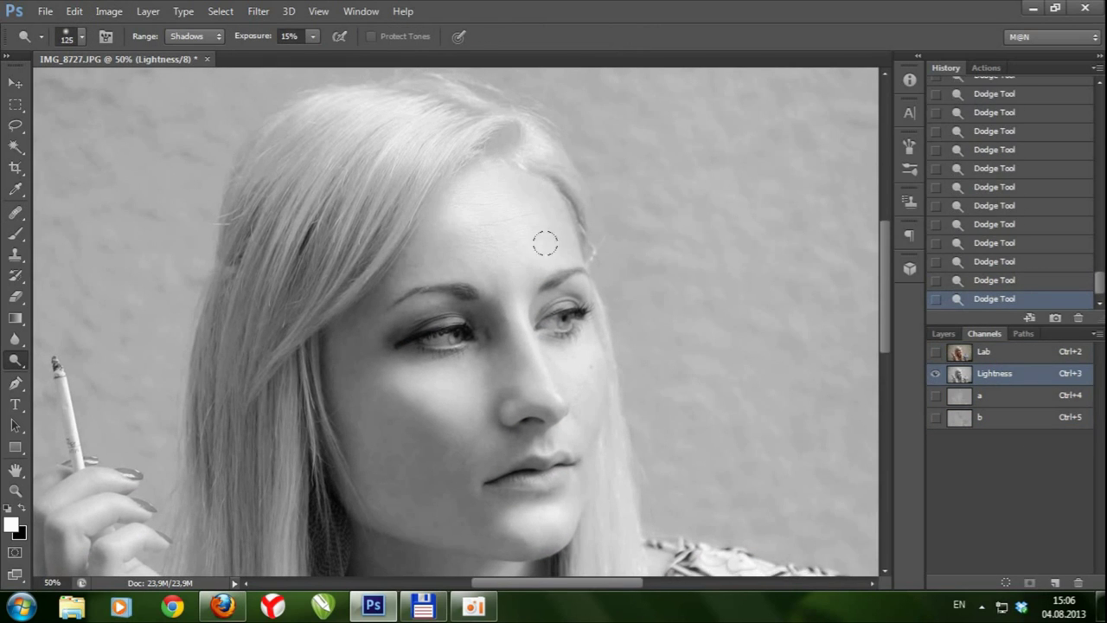
Continue dodging the face, neck and hand with a smaller brush.
{"action": "scroll", "coordinate": [504, 347], "scroll_direction": "down", "scroll_amount": 2}
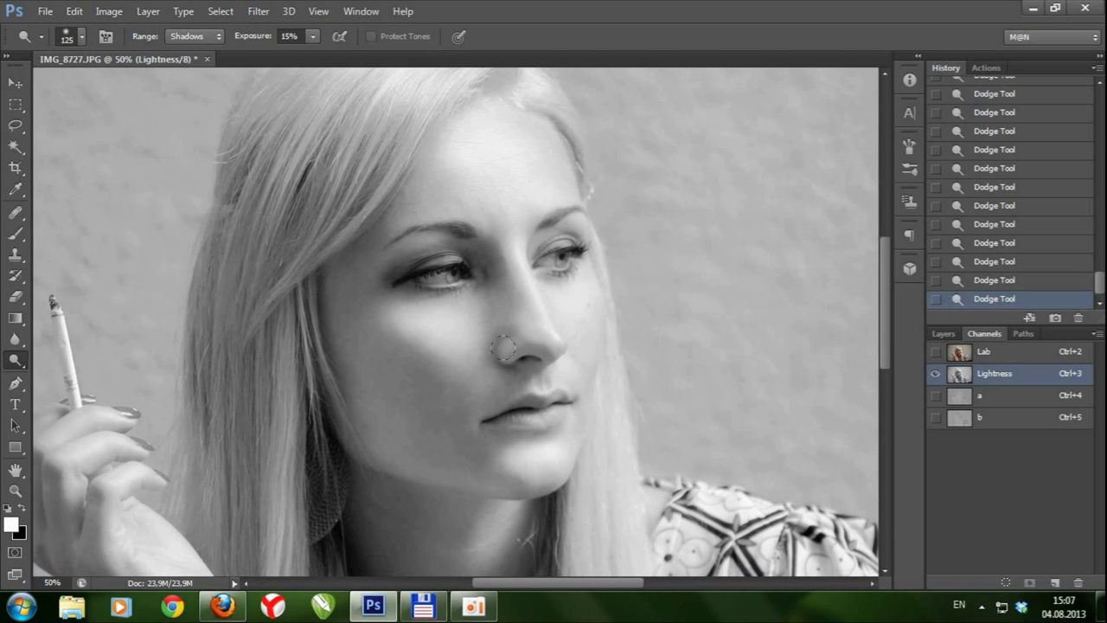
{"action": "scroll", "coordinate": [536, 501], "scroll_direction": "down", "scroll_amount": 5}
{"action": "scroll", "coordinate": [524, 460], "scroll_direction": "down", "scroll_amount": 3}
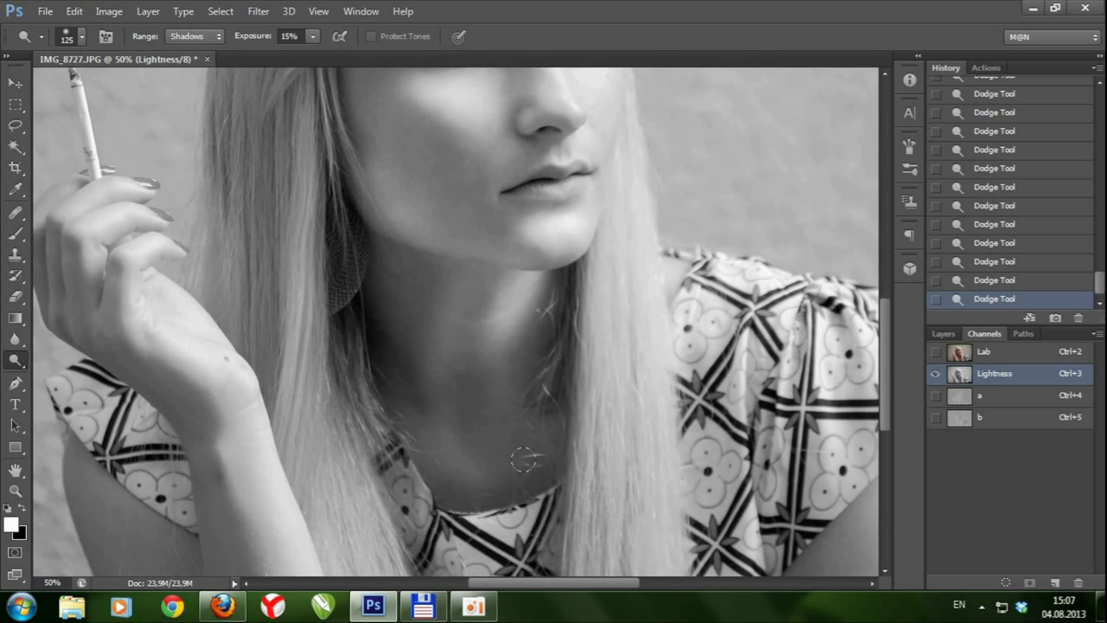
{"action": "scroll", "coordinate": [568, 416], "scroll_direction": "down", "scroll_amount": 1}
{"action": "scroll", "coordinate": [448, 278], "scroll_direction": "up", "scroll_amount": 2}
{"action": "key", "text": "bracketleft"}
{"action": "key", "text": "bracketleft"}
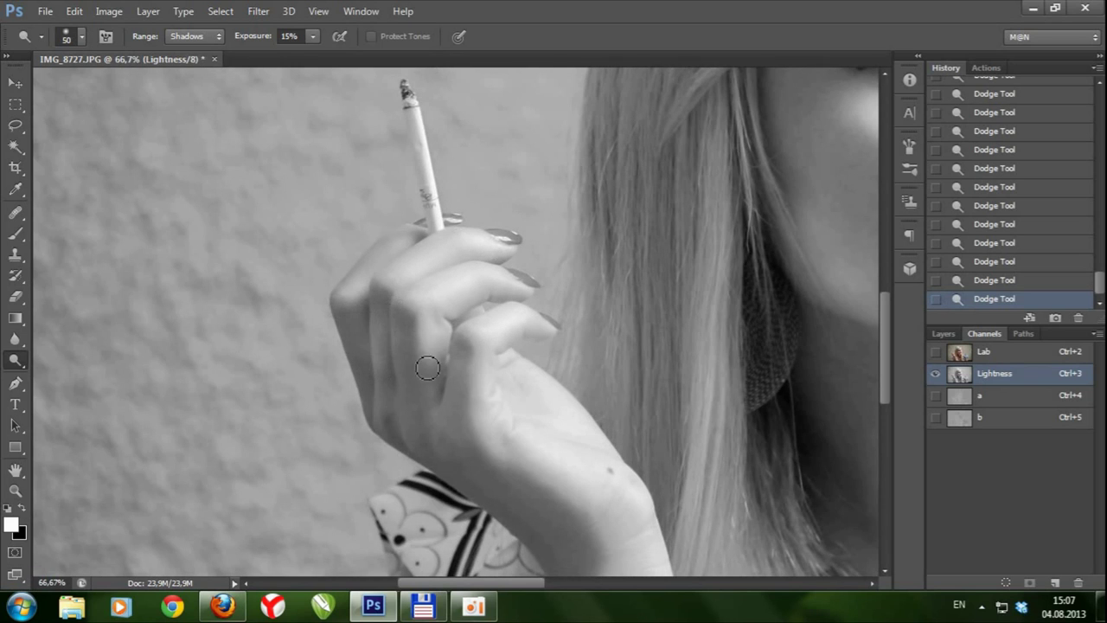
{"action": "scroll", "coordinate": [484, 423], "scroll_direction": "down", "scroll_amount": 3}
{"action": "scroll", "coordinate": [519, 467], "scroll_direction": "right", "scroll_amount": 3}
{"action": "scroll", "coordinate": [510, 346], "scroll_direction": "down", "scroll_amount": 5}
{"action": "key", "text": "ctrl+z"}
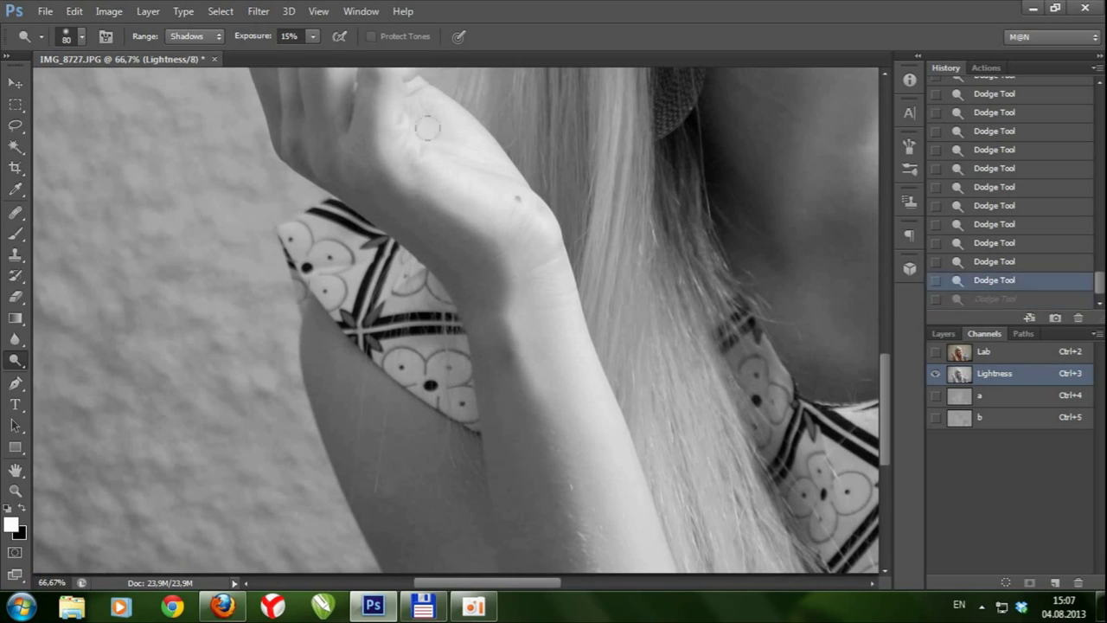
{"action": "key", "text": "ctrl+z"}
{"action": "scroll", "coordinate": [427, 128], "scroll_direction": "down", "scroll_amount": 3}
{"action": "scroll", "coordinate": [614, 190], "scroll_direction": "up", "scroll_amount": 8}
{"action": "scroll", "coordinate": [547, 327], "scroll_direction": "down", "scroll_amount": 2}
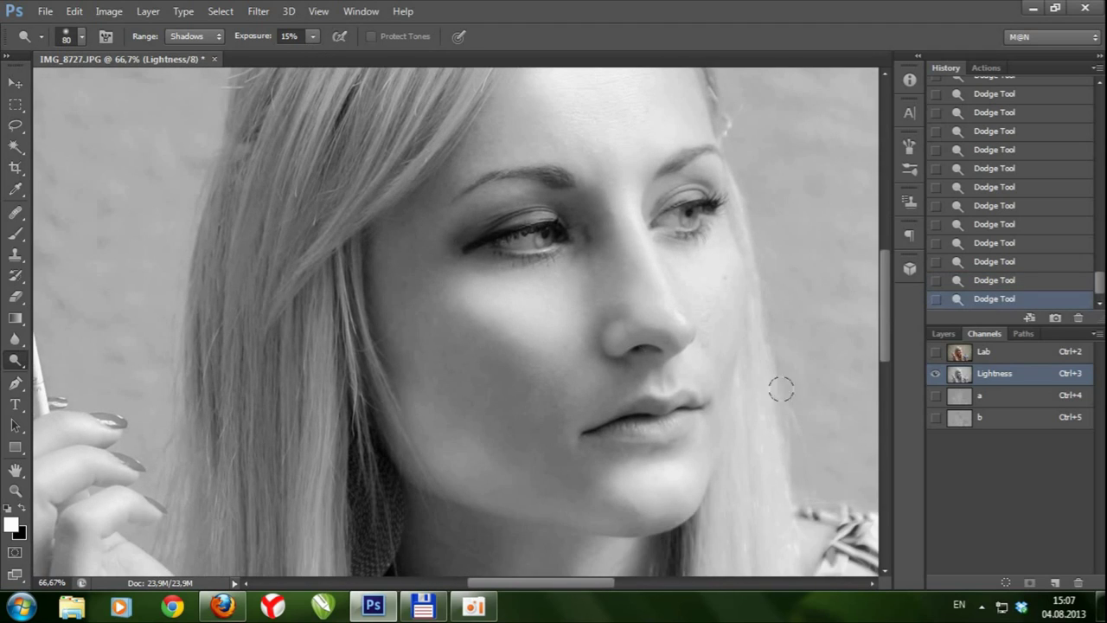
Preview the Lab composite, return to the Lightness channel and switch to the Burn tool.
{"action": "left_click", "coordinate": [936, 352]}
{"action": "left_click", "coordinate": [936, 373]}
{"action": "left_click", "coordinate": [994, 373]}
{"action": "scroll", "coordinate": [386, 324], "scroll_direction": "down", "scroll_amount": 3}
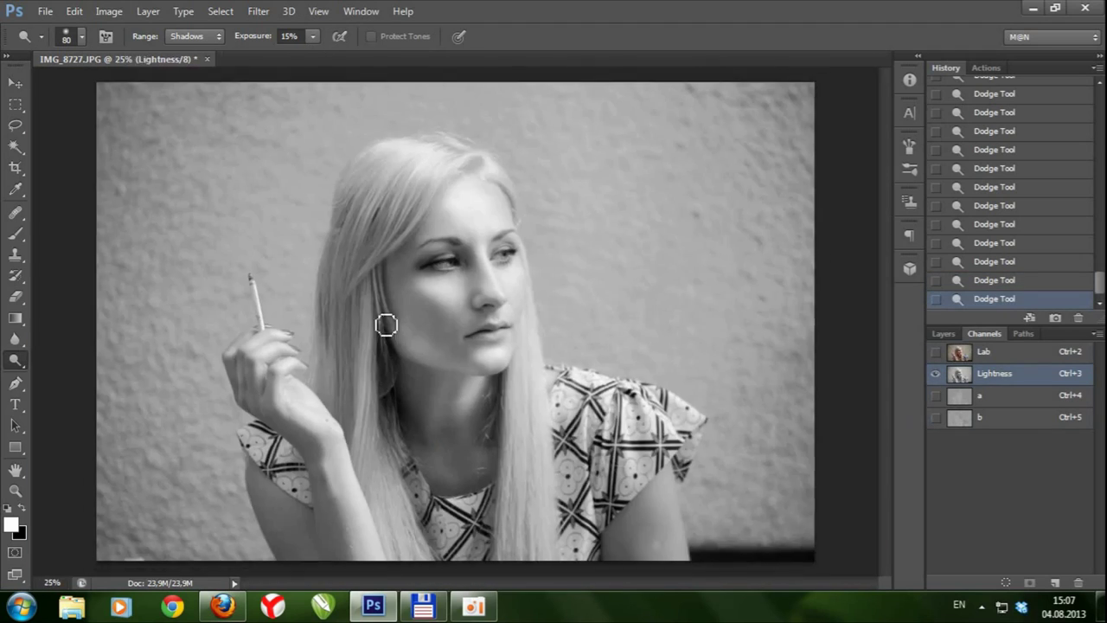
{"action": "scroll", "coordinate": [386, 324], "scroll_direction": "up", "scroll_amount": 1}
{"action": "right_click", "coordinate": [16, 360]}
{"action": "left_click", "coordinate": [95, 378]}
{"action": "scroll", "coordinate": [568, 395], "scroll_direction": "up", "scroll_amount": 2}
{"action": "scroll", "coordinate": [549, 307], "scroll_direction": "up", "scroll_amount": 1}
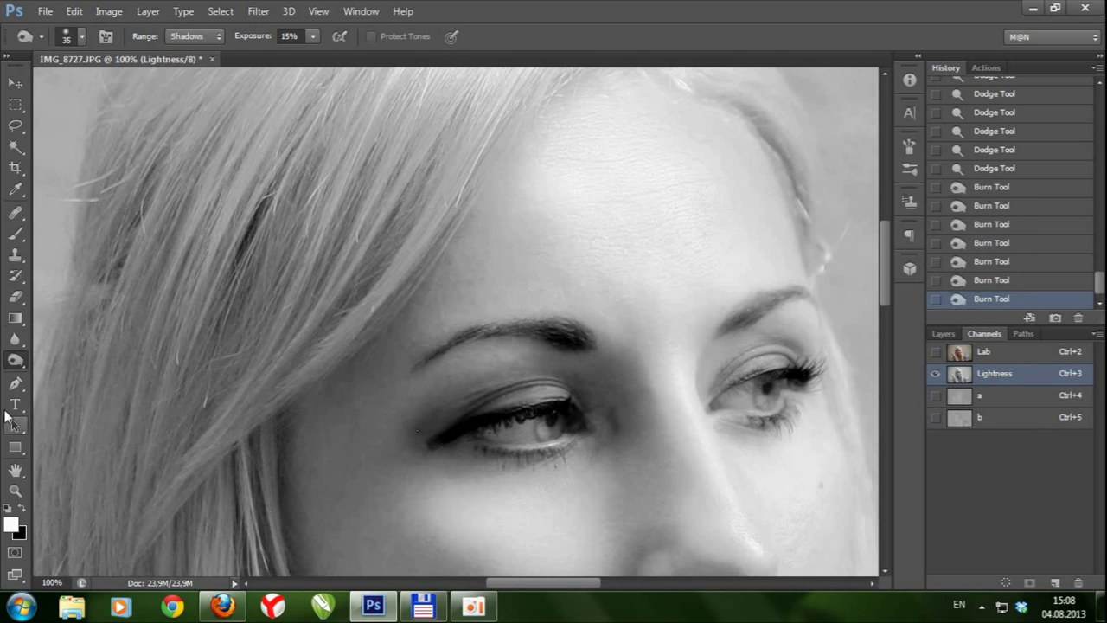
With the Dodge tool, touch up the eye area and strands of hair.
{"action": "right_click", "coordinate": [16, 359]}
{"action": "left_click", "coordinate": [95, 358]}
{"action": "left_click", "coordinate": [761, 394]}
{"action": "scroll", "coordinate": [715, 386], "scroll_direction": "up", "scroll_amount": 5}
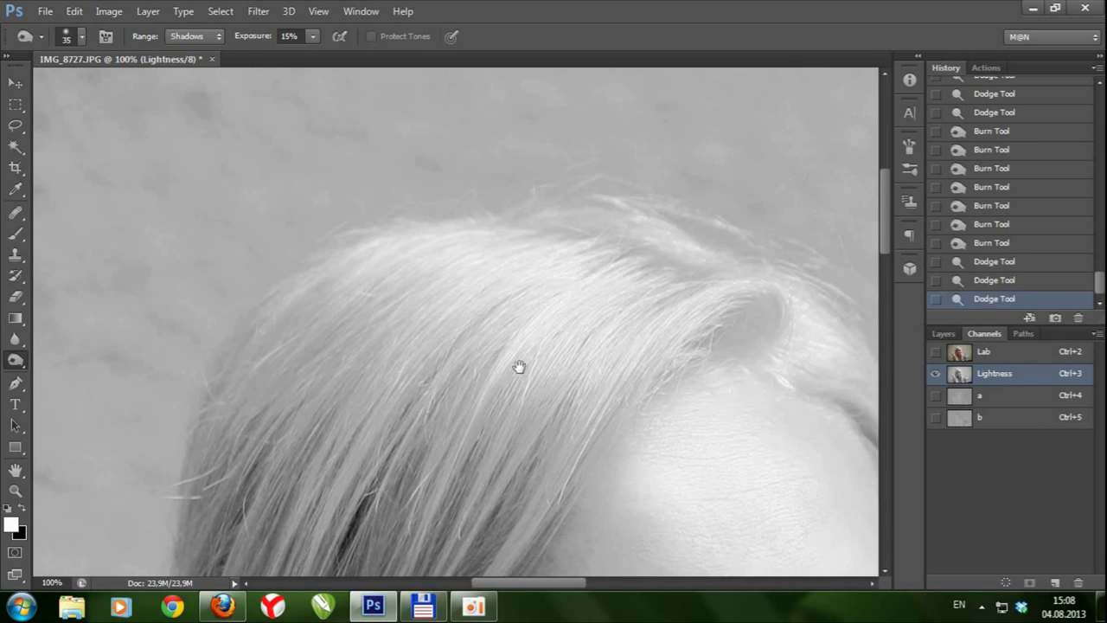
{"action": "left_click_drag", "start_coordinate": [519, 367], "coordinate": [424, 311]}
{"action": "left_click_drag", "start_coordinate": [741, 323], "coordinate": [778, 407]}
{"action": "left_click_drag", "start_coordinate": [573, 260], "coordinate": [524, 148]}
{"action": "mouse_move", "coordinate": [470, 328]}
{"action": "left_mouse_down"}
{"action": "mouse_move", "coordinate": [367, 289]}
{"action": "mouse_move", "coordinate": [307, 506]}
{"action": "left_mouse_up"}
{"action": "left_click_drag", "start_coordinate": [519, 355], "coordinate": [471, 588]}
{"action": "left_click_drag", "start_coordinate": [622, 389], "coordinate": [556, 557]}
{"action": "left_click_drag", "start_coordinate": [467, 203], "coordinate": [458, 501]}
Zoom out to the whole face and enlarge the brush.
{"action": "key", "text": "ctrl+minus"}
{"action": "key", "text": "ctrl+minus"}
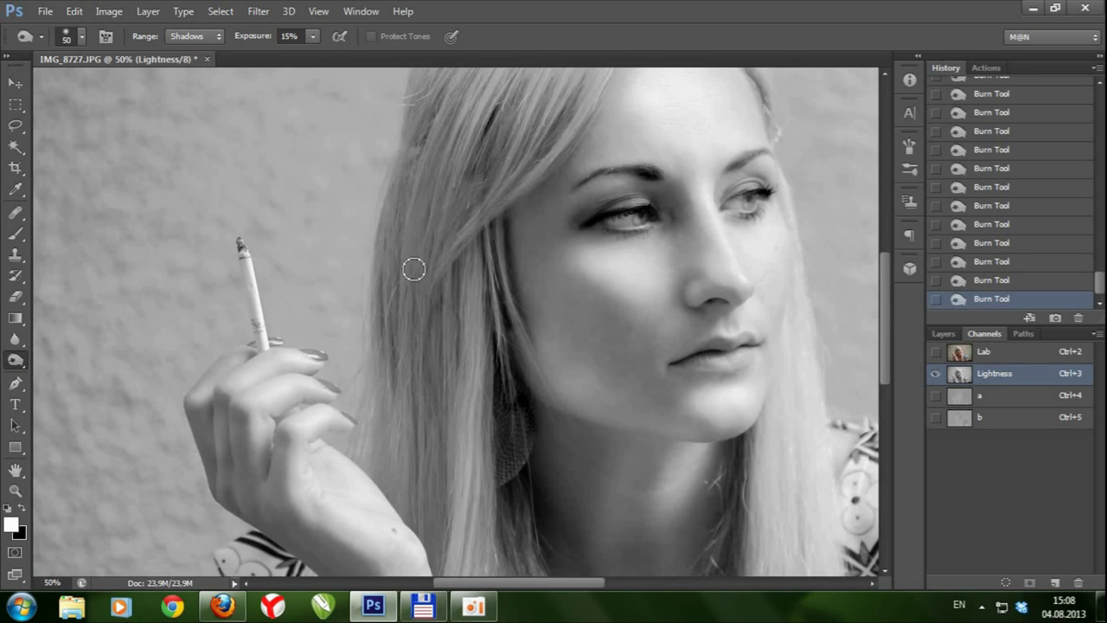
{"action": "key", "text": "bracketright"}
{"action": "scroll", "coordinate": [502, 328], "scroll_direction": "right", "scroll_amount": 3}
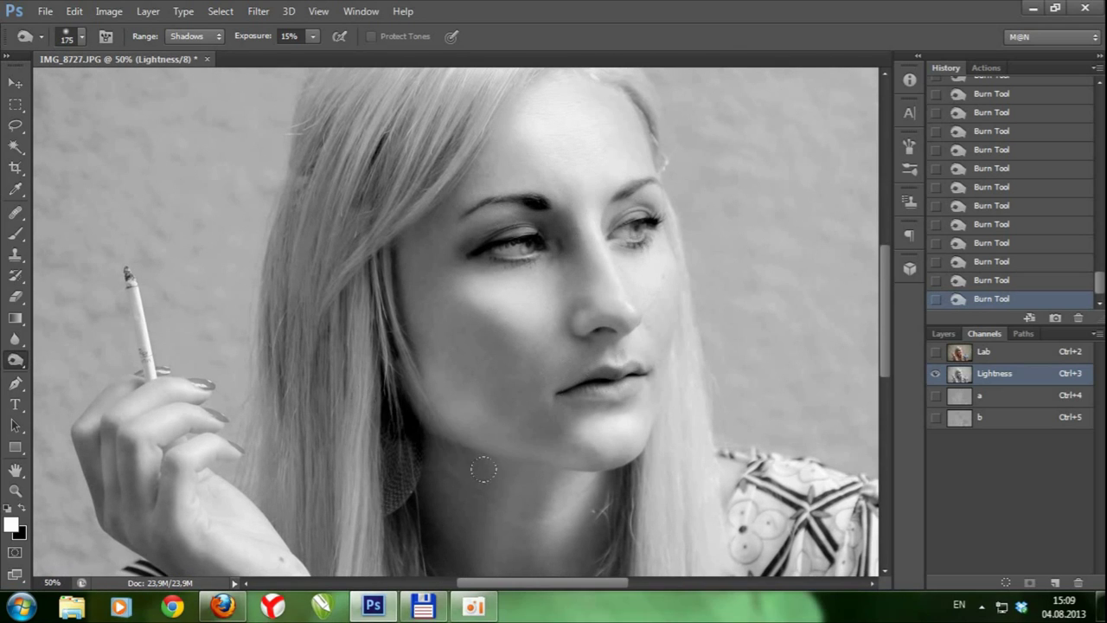
{"action": "scroll", "coordinate": [606, 372], "scroll_direction": "down", "scroll_amount": 4}
{"action": "scroll", "coordinate": [573, 432], "scroll_direction": "up", "scroll_amount": 3}
{"action": "scroll", "coordinate": [529, 150], "scroll_direction": "up", "scroll_amount": 3}
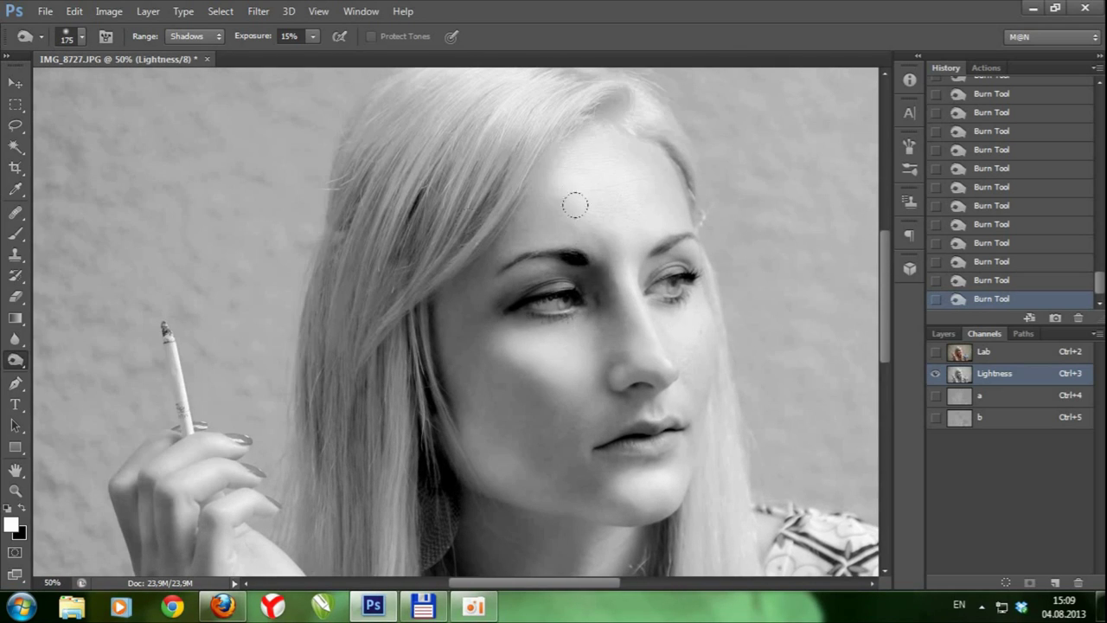
{"action": "scroll", "coordinate": [544, 284], "scroll_direction": "down", "scroll_amount": 1}
{"action": "scroll", "coordinate": [574, 425], "scroll_direction": "down", "scroll_amount": 5}
{"action": "scroll", "coordinate": [432, 364], "scroll_direction": "down", "scroll_amount": 3}
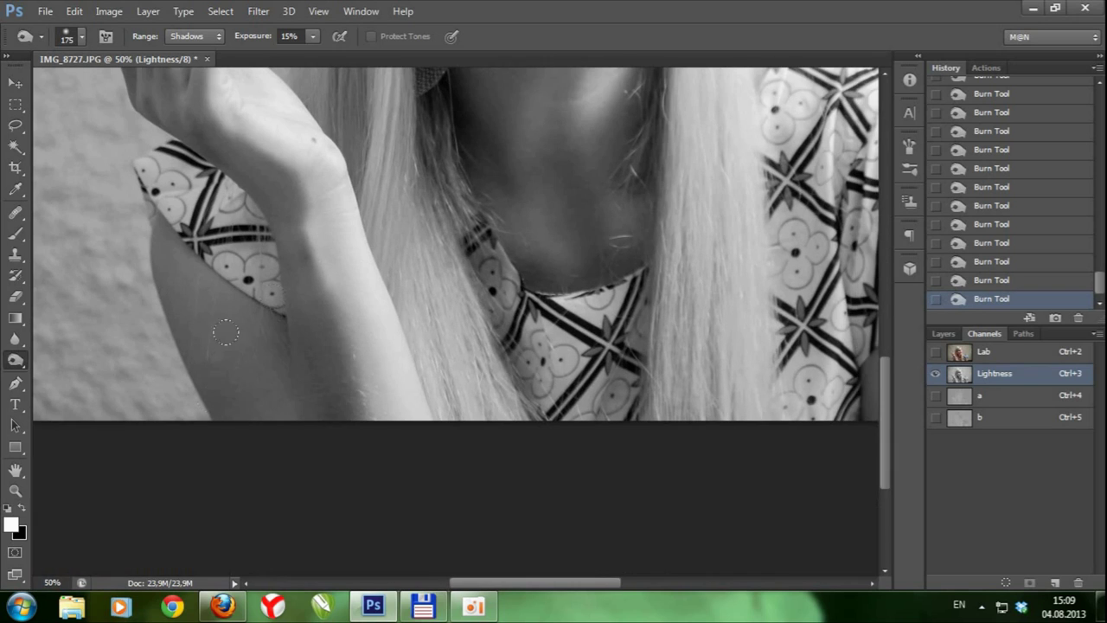
Dodge the upper arm and the neck above the collar.
{"action": "right_click", "coordinate": [16, 360]}
{"action": "left_click", "coordinate": [82, 357]}
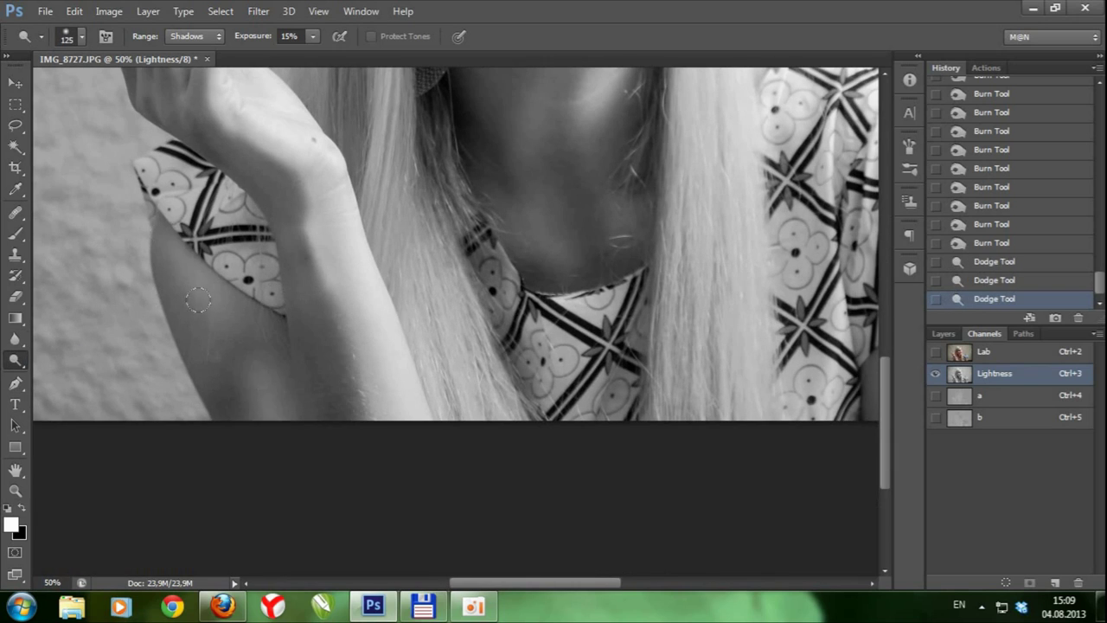
{"action": "left_click_drag", "start_coordinate": [197, 300], "coordinate": [191, 342]}
{"action": "scroll", "coordinate": [432, 259], "scroll_direction": "up", "scroll_amount": 3}
{"action": "left_click_drag", "start_coordinate": [363, 260], "coordinate": [381, 311]}
{"action": "scroll", "coordinate": [519, 303], "scroll_direction": "down", "scroll_amount": 3}
{"action": "left_click_drag", "start_coordinate": [735, 501], "coordinate": [744, 554]}
Burn the shadows around the neck, along the shirt collar and under the chin.
{"action": "right_click", "coordinate": [16, 359]}
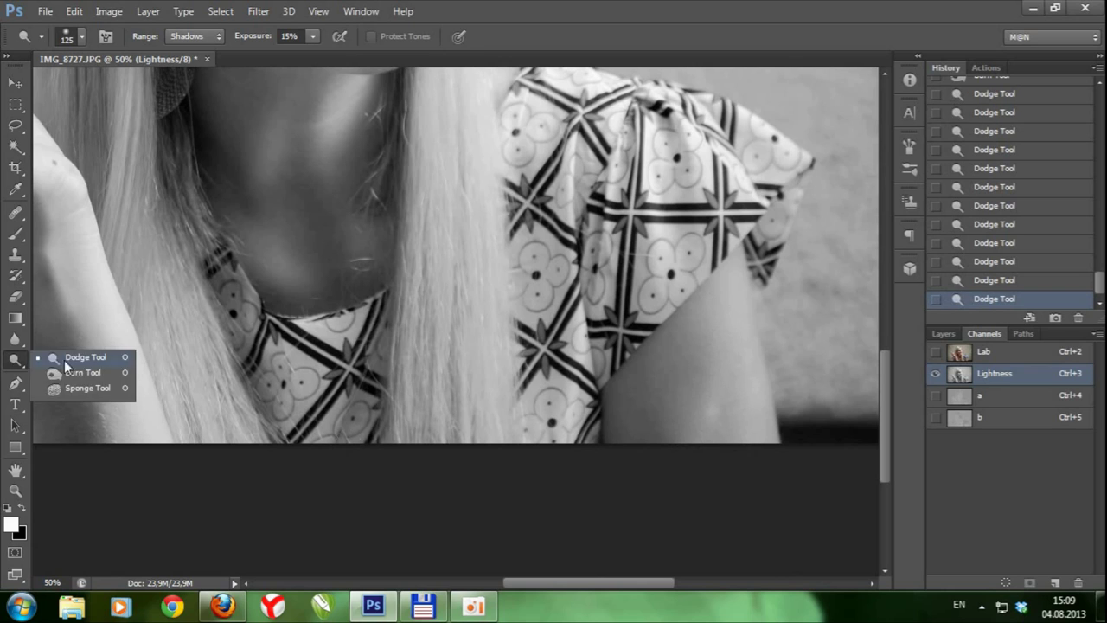
{"action": "left_click", "coordinate": [68, 372]}
{"action": "left_click_drag", "start_coordinate": [675, 346], "coordinate": [683, 424]}
{"action": "scroll", "coordinate": [657, 346], "scroll_direction": "up", "scroll_amount": 4}
{"action": "left_click_drag", "start_coordinate": [744, 389], "coordinate": [657, 329]}
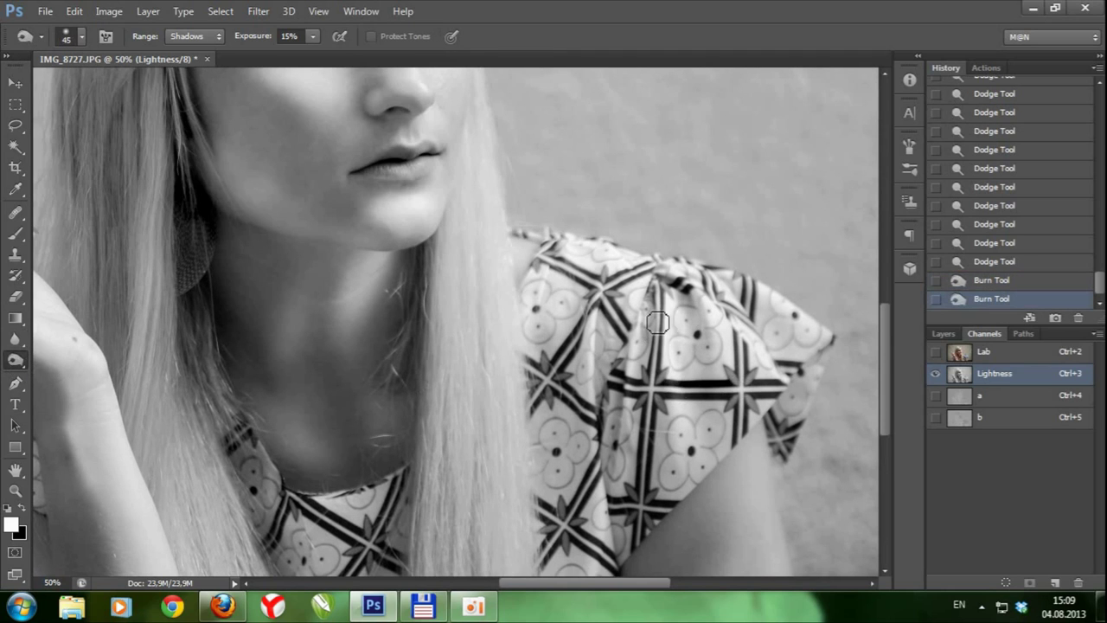
{"action": "left_click_drag", "start_coordinate": [530, 264], "coordinate": [570, 311]}
{"action": "scroll", "coordinate": [605, 345], "scroll_direction": "down", "scroll_amount": 3}
{"action": "scroll", "coordinate": [657, 371], "scroll_direction": "left", "scroll_amount": 3}
{"action": "left_click_drag", "start_coordinate": [691, 364], "coordinate": [715, 394]}
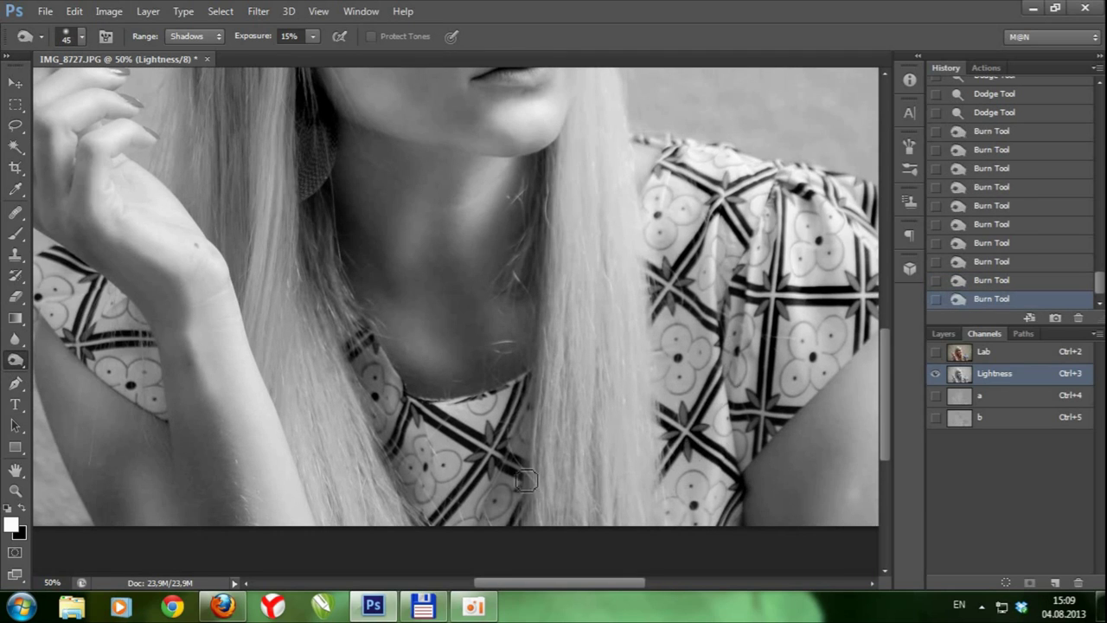
{"action": "left_click_drag", "start_coordinate": [400, 446], "coordinate": [393, 432]}
{"action": "scroll", "coordinate": [398, 441], "scroll_direction": "left", "scroll_amount": 5}
{"action": "left_click_drag", "start_coordinate": [329, 294], "coordinate": [363, 328]}
{"action": "scroll", "coordinate": [346, 311], "scroll_direction": "right", "scroll_amount": 3}
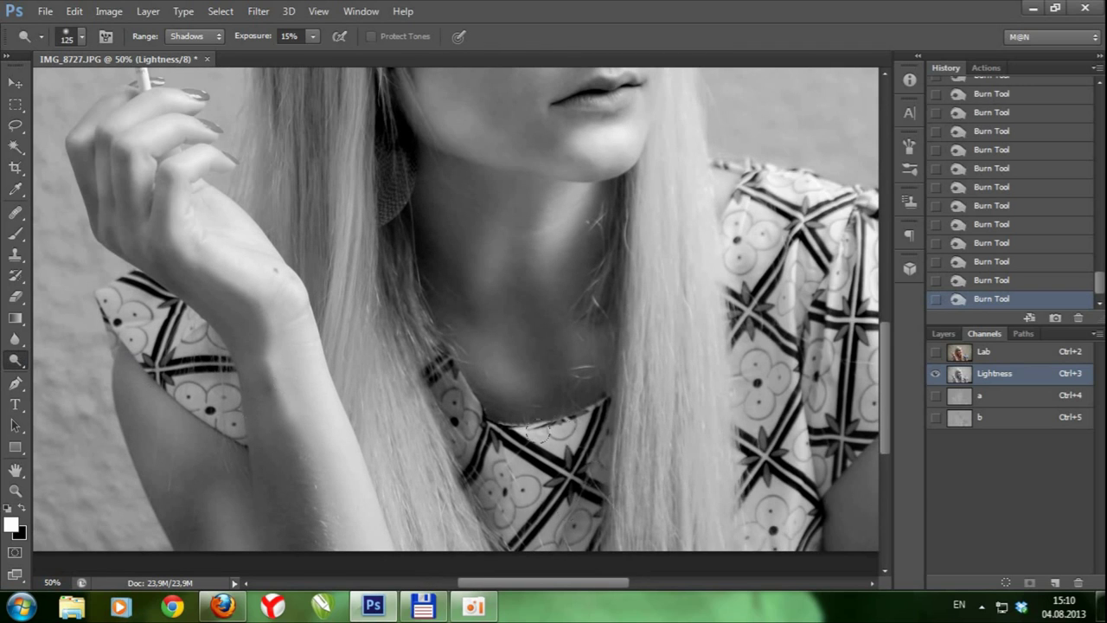
Brighten the shirt on the right and the area near the arm.
{"action": "left_click_drag", "start_coordinate": [828, 328], "coordinate": [852, 424]}
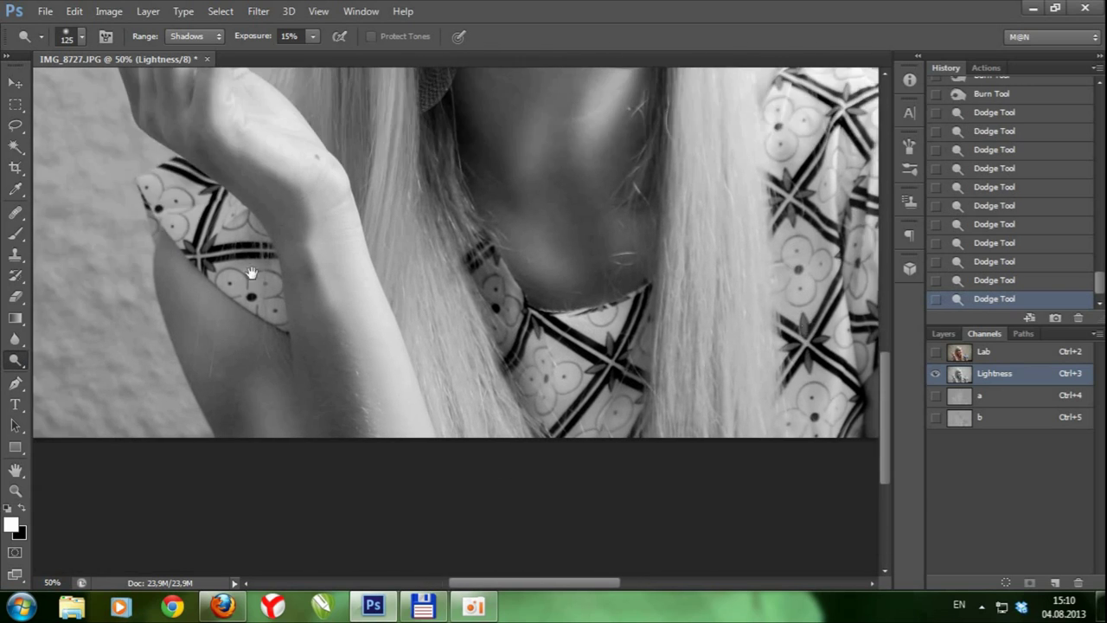
{"action": "scroll", "coordinate": [605, 346], "scroll_direction": "left", "scroll_amount": 5}
{"action": "scroll", "coordinate": [605, 346], "scroll_direction": "up", "scroll_amount": 1}
{"action": "left_click_drag", "start_coordinate": [381, 377], "coordinate": [392, 459]}
{"action": "scroll", "coordinate": [748, 321], "scroll_direction": "right", "scroll_amount": 2}
{"action": "scroll", "coordinate": [655, 314], "scroll_direction": "up", "scroll_amount": 5}
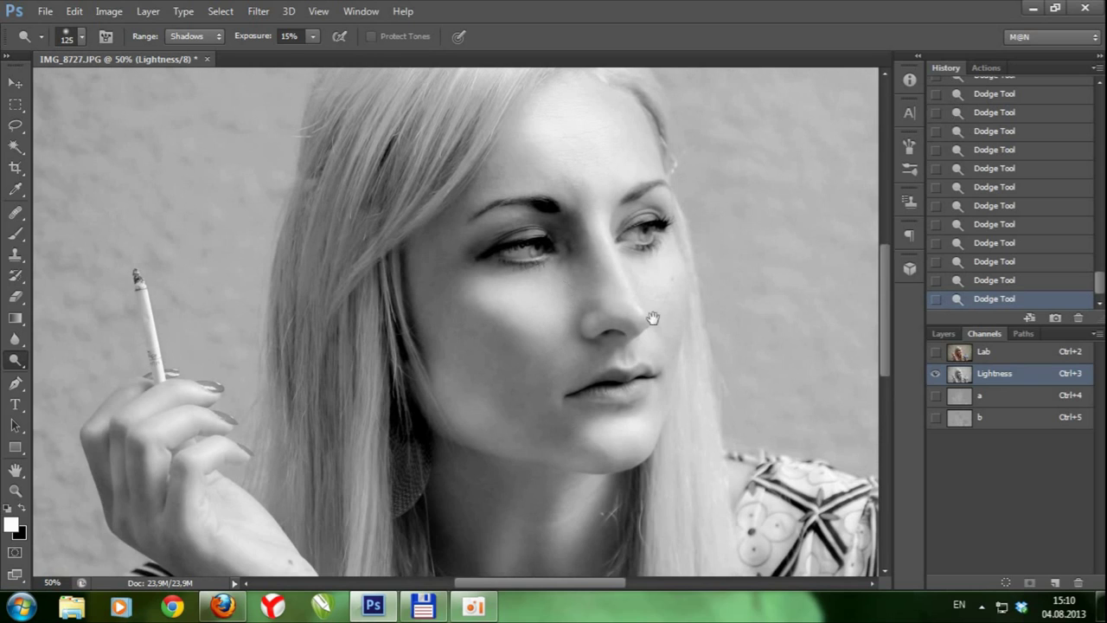
{"action": "scroll", "coordinate": [605, 260], "scroll_direction": "up", "scroll_amount": 2}
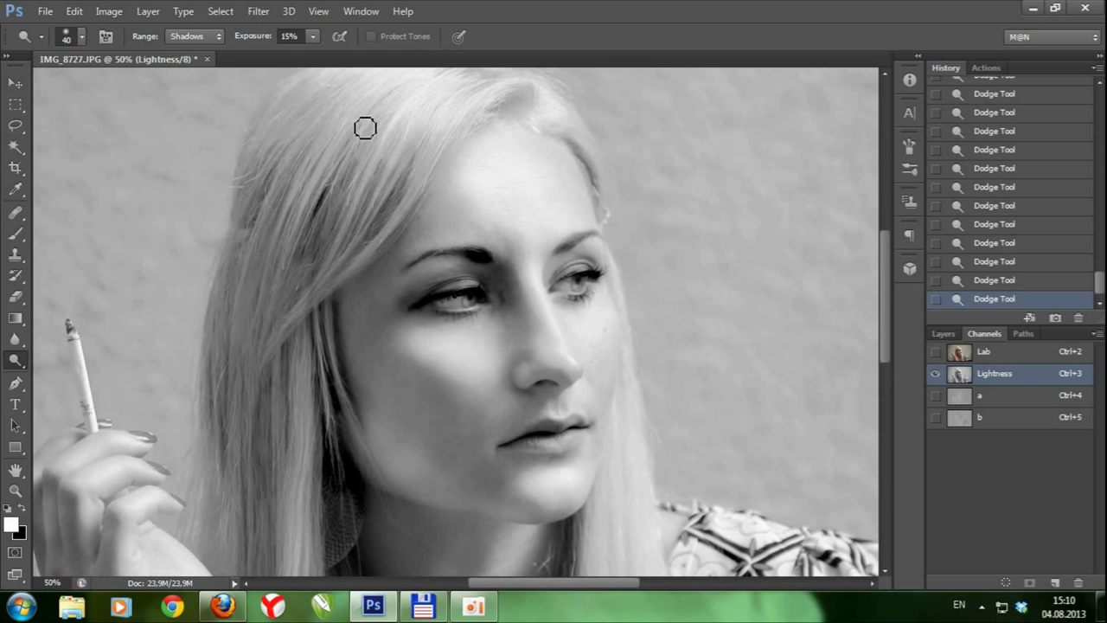
{"action": "scroll", "coordinate": [260, 314], "scroll_direction": "down", "scroll_amount": 3}
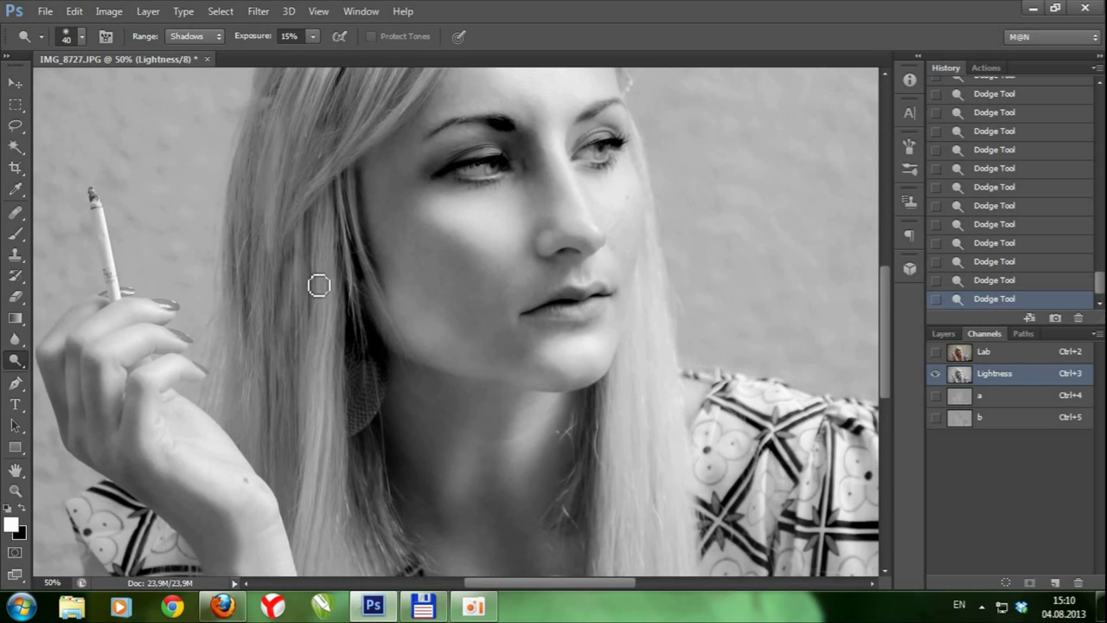
{"action": "scroll", "coordinate": [315, 311], "scroll_direction": "down", "scroll_amount": 1}
{"action": "scroll", "coordinate": [518, 325], "scroll_direction": "down", "scroll_amount": 5}
{"action": "key", "text": "ctrl+minus"}
{"action": "key", "text": "ctrl+minus"}
{"action": "key", "text": "ctrl+plus"}
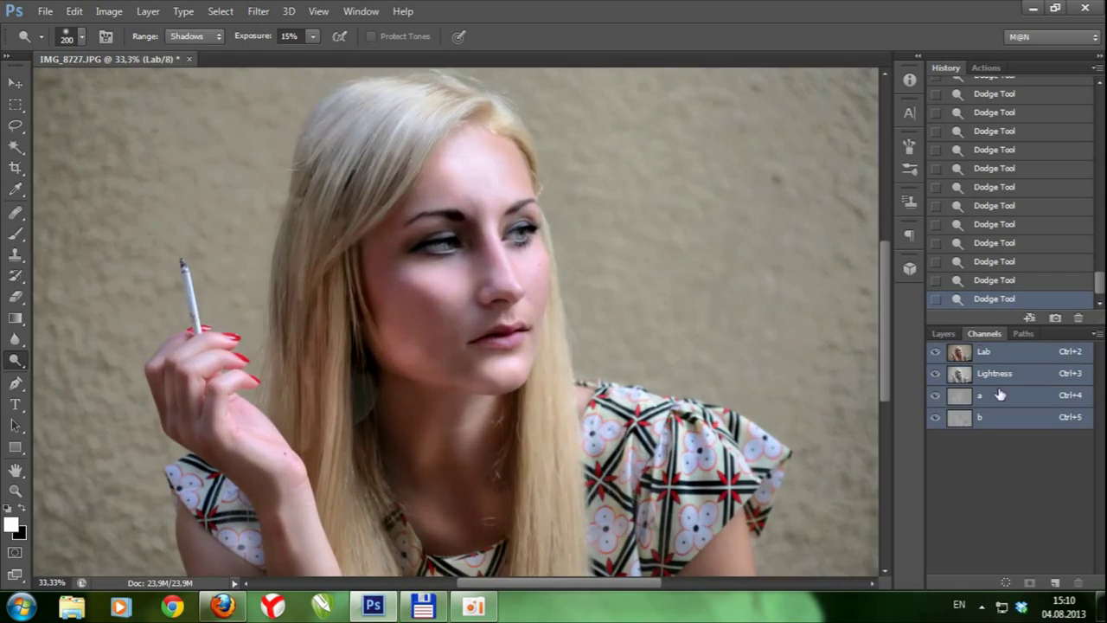
Switch to Burn and step back through history to compare without the burn strokes.
{"action": "right_click", "coordinate": [15, 360]}
{"action": "left_click", "coordinate": [78, 372]}
{"action": "key", "text": "ctrl+minus"}
{"action": "key", "text": "ctrl+minus"}
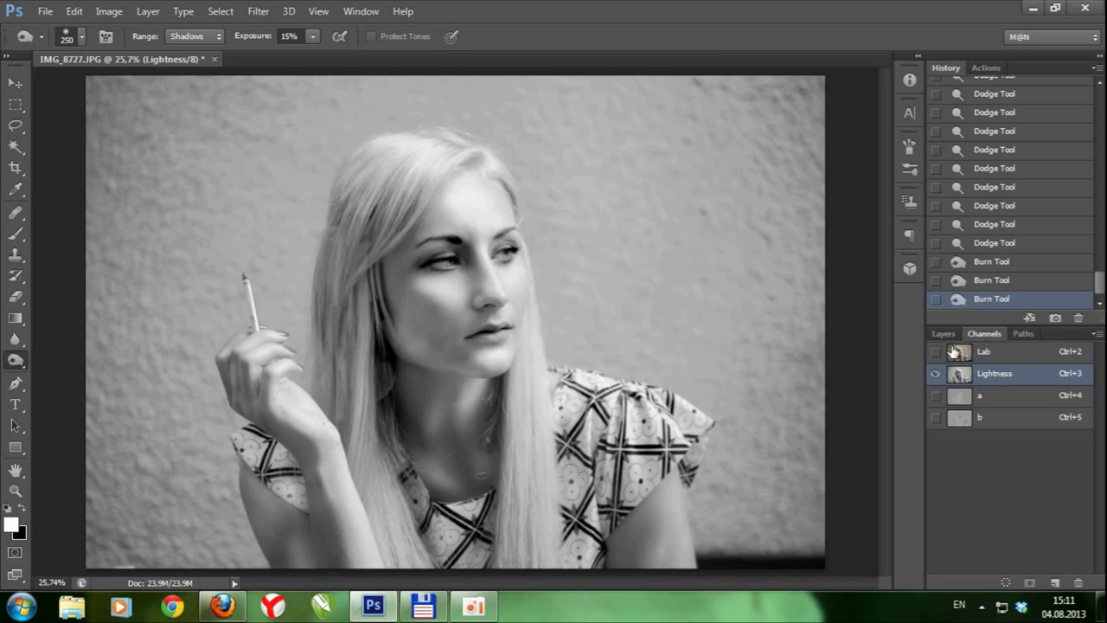
{"action": "key", "text": "ctrl+2"}
{"action": "key", "text": "ctrl+alt+z"}
{"action": "key", "text": "ctrl+alt+z"}
{"action": "key", "text": "ctrl+plus"}
{"action": "key", "text": "ctrl+plus"}
{"action": "key", "text": "ctrl+plus"}
{"action": "key", "text": "ctrl+minus"}
{"action": "key", "text": "ctrl+minus"}
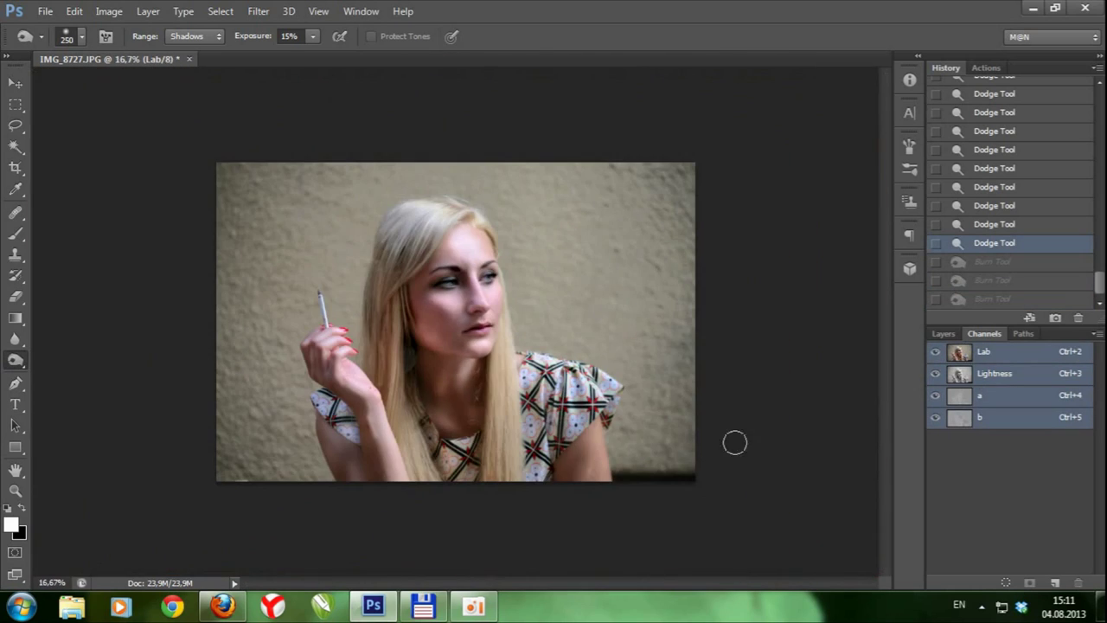
{"action": "key", "text": "ctrl+plus"}
{"action": "key", "text": "ctrl+plus"}
Redo the burn strokes and view the full-colour portrait fitted in the window.
{"action": "key", "text": "ctrl+3"}
{"action": "key", "text": "ctrl+shift+z"}
{"action": "key", "text": "ctrl+shift+z"}
{"action": "key", "text": "ctrl+shift+z"}
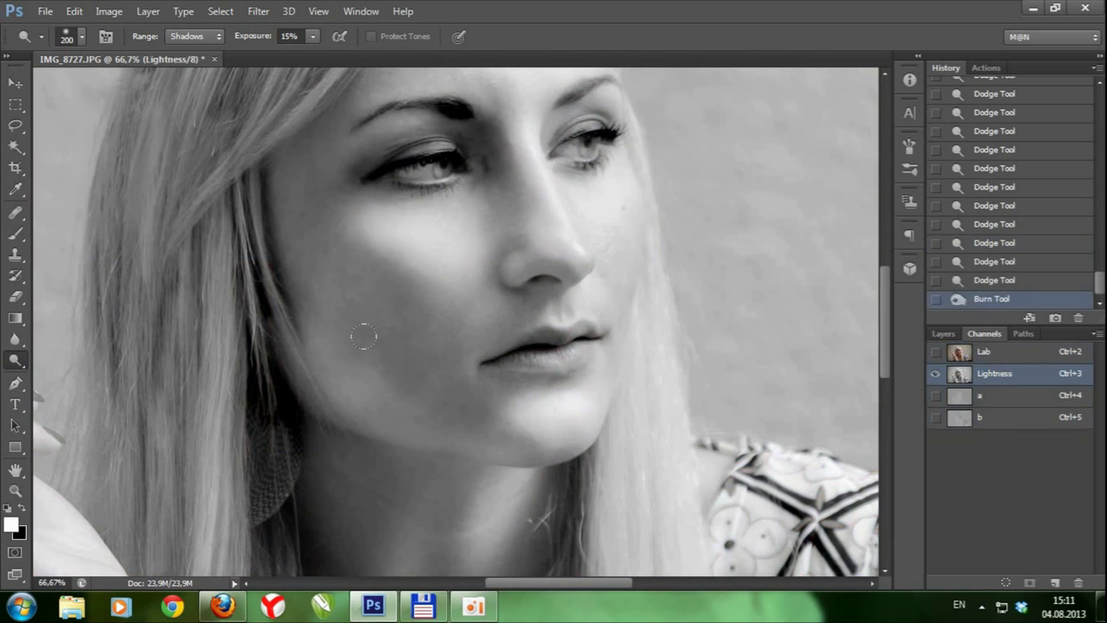
{"action": "key", "text": "ctrl+shift+z"}
{"action": "key", "text": "ctrl+shift+z"}
{"action": "key", "text": "ctrl+shift+z"}
{"action": "key", "text": "ctrl+shift+z"}
{"action": "key", "text": "ctrl+minus"}
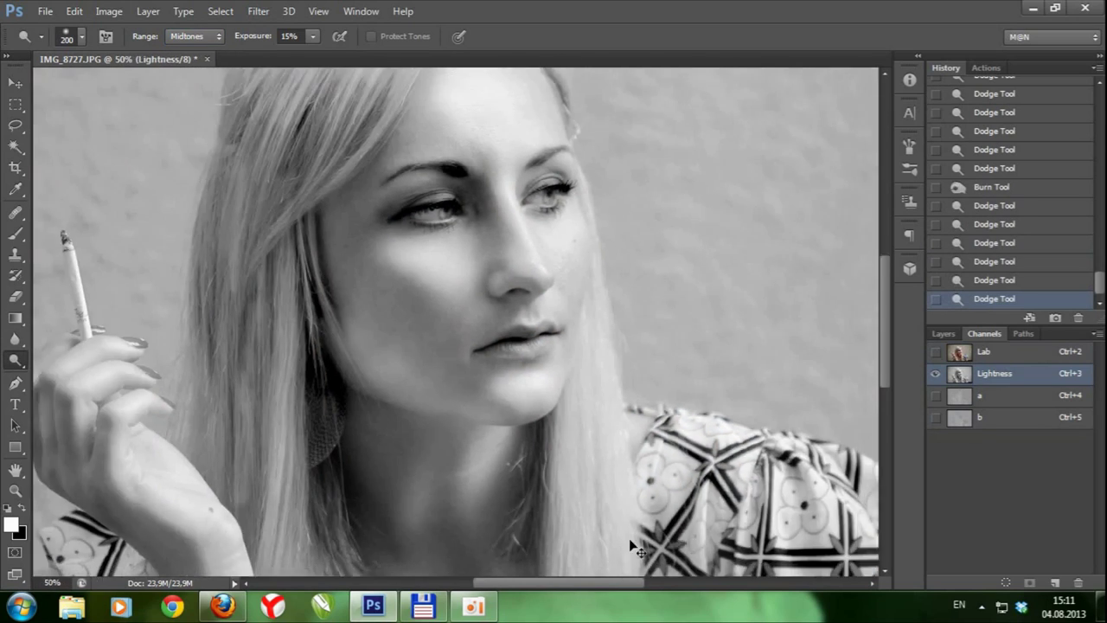
{"action": "key", "text": "ctrl+shift+z"}
{"action": "key", "text": "ctrl+minus"}
{"action": "key", "text": "ctrl+minus"}
{"action": "key", "text": "ctrl+2"}
{"action": "key", "text": "ctrl+plus"}
{"action": "key", "text": "ctrl+minus"}
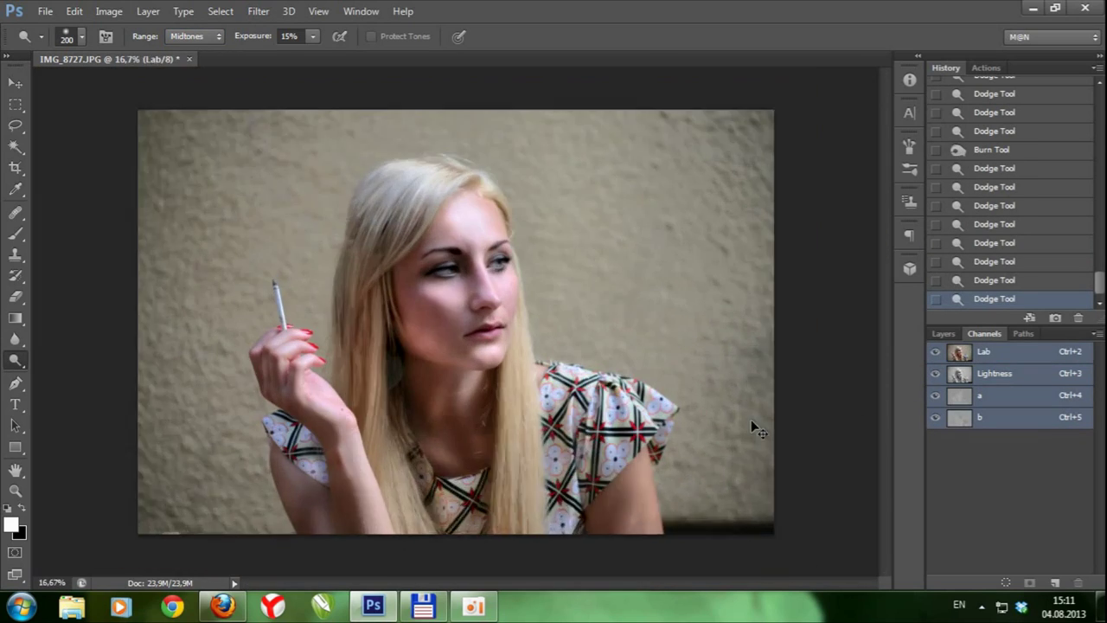
{"action": "key", "text": "ctrl+plus"}
{"action": "key", "text": "ctrl+plus"}
Convert the image to RGB and run High Pass on a duplicate layer.
{"action": "left_click", "coordinate": [109, 11]}
{"action": "mouse_move", "coordinate": [139, 39]}
{"action": "left_click", "coordinate": [331, 91]}
{"action": "key", "text": "ctrl+j"}
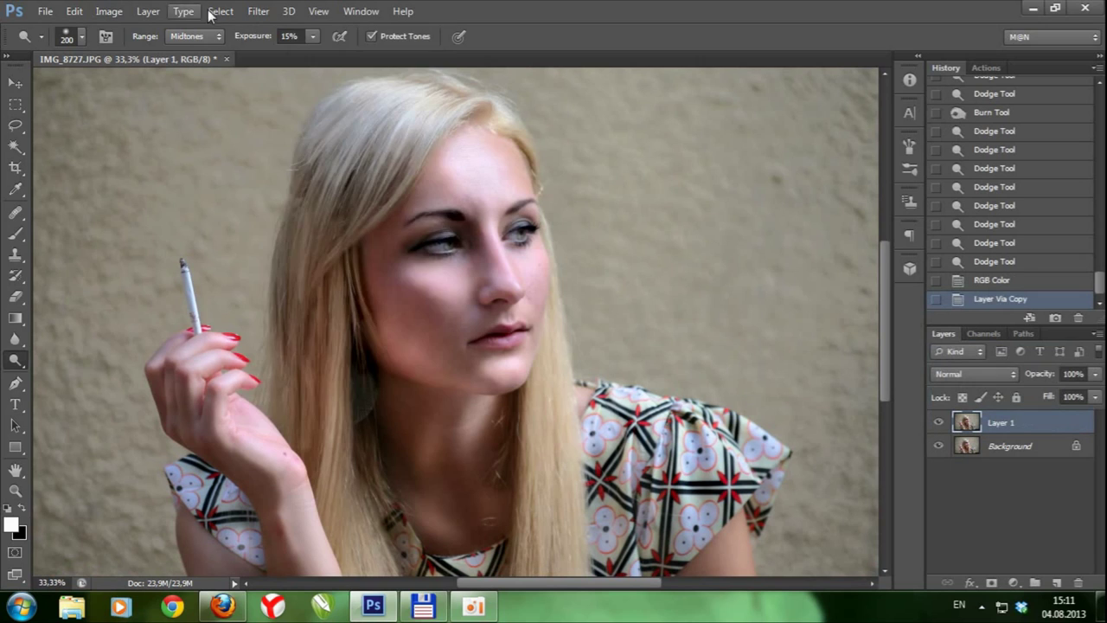
{"action": "left_click", "coordinate": [258, 11]}
{"action": "left_click", "coordinate": [467, 313]}
{"action": "key", "text": "Return"}
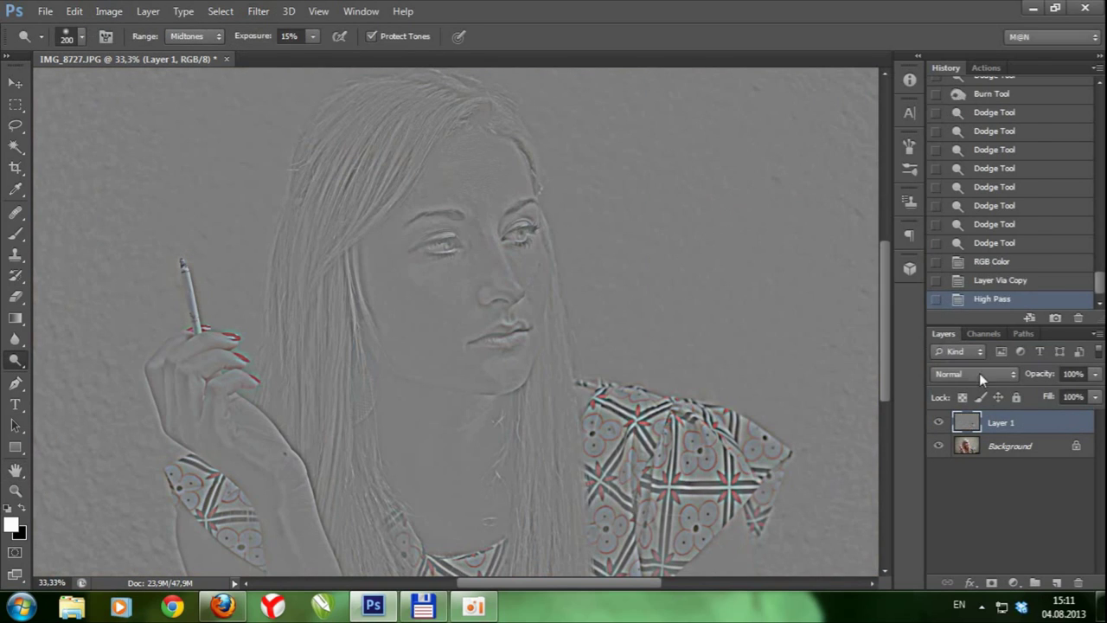
Blend the High Pass layer in Hard Light and merge it into the Background.
{"action": "left_click", "coordinate": [974, 374]}
{"action": "left_click", "coordinate": [944, 201]}
{"action": "key", "text": "ctrl+0"}
{"action": "left_click", "coordinate": [974, 373]}
{"action": "left_click", "coordinate": [947, 214]}
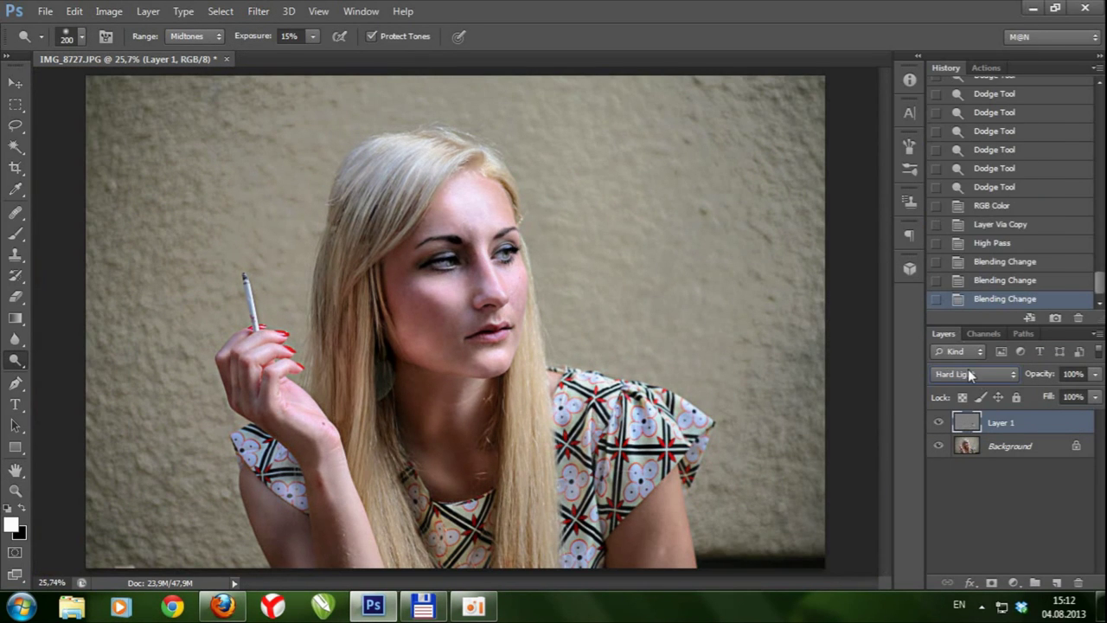
{"action": "key", "text": "Down"}
{"action": "key", "text": "Down"}
{"action": "key", "text": "ctrl+e"}
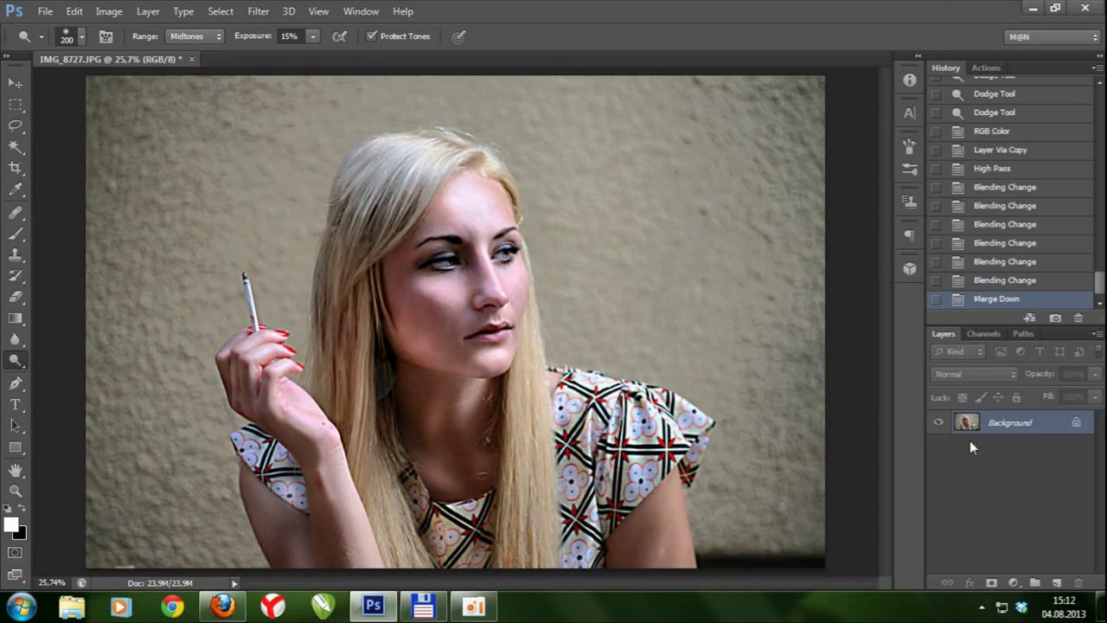
Apply a Gaussian Blur to a fresh duplicate of the portrait.
{"action": "key", "text": "ctrl+j"}
{"action": "left_click", "coordinate": [258, 11]}
{"action": "mouse_move", "coordinate": [346, 174]}
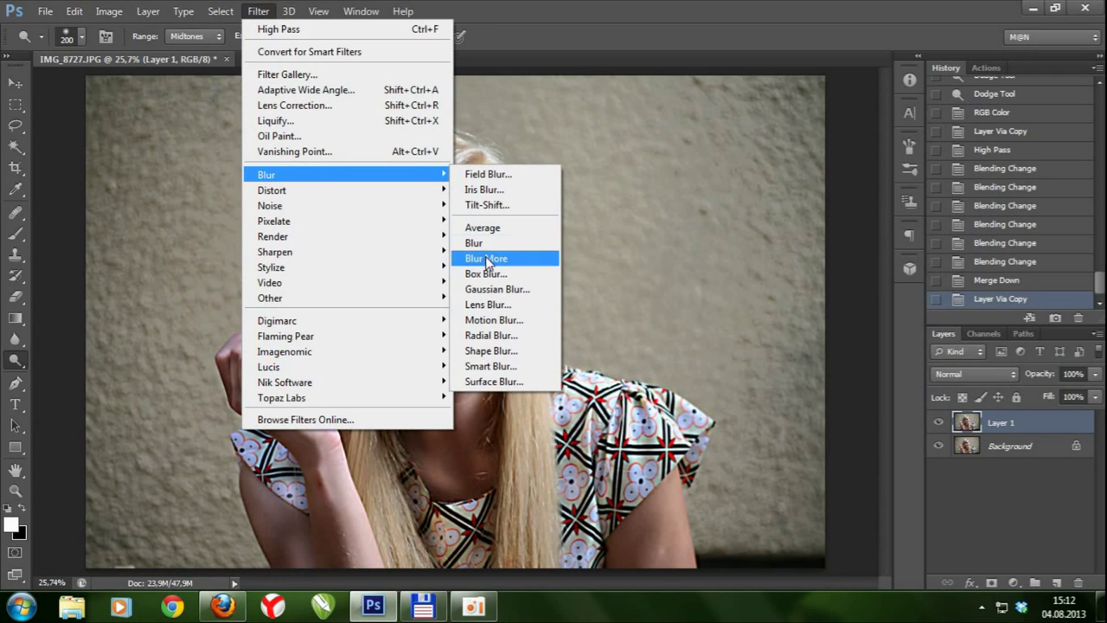
{"action": "left_click", "coordinate": [497, 288]}
{"action": "left_click", "coordinate": [839, 193]}
Merge the blurred copy down at Hard Light, 74% opacity, then preview Color Balance +60, 0, -30.
{"action": "left_click", "coordinate": [975, 374]}
{"action": "left_click", "coordinate": [947, 251]}
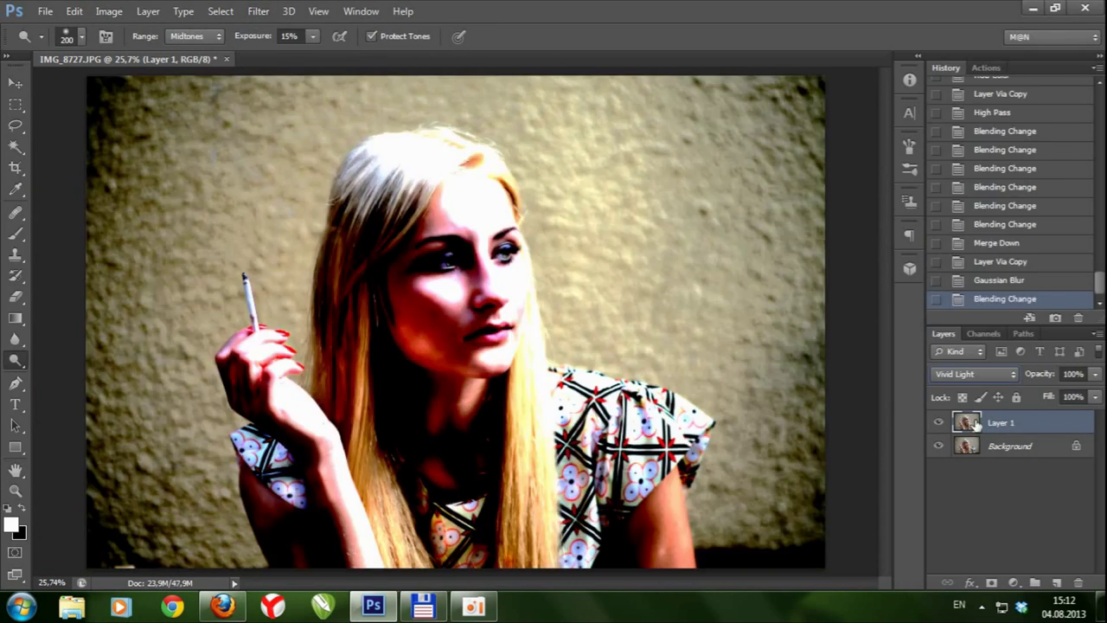
{"action": "key", "text": "Up"}
{"action": "key", "text": "Up"}
{"action": "key", "text": "Down"}
{"action": "left_click_drag", "start_coordinate": [1094, 374], "coordinate": [1081, 398]}
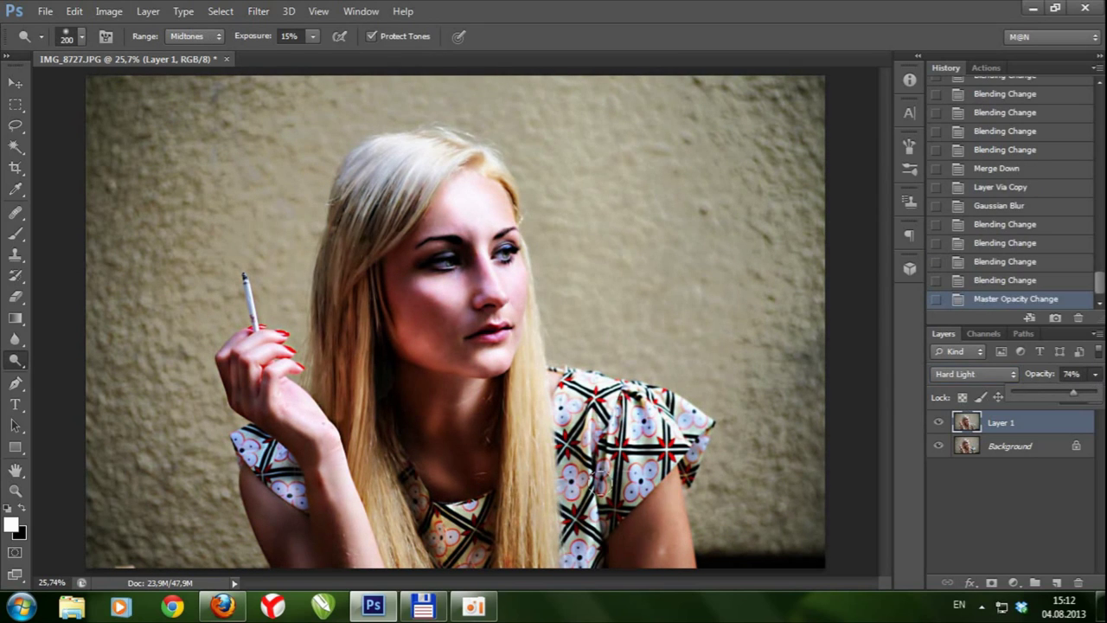
{"action": "key", "text": "ctrl+e"}
{"action": "key", "text": "ctrl+b"}
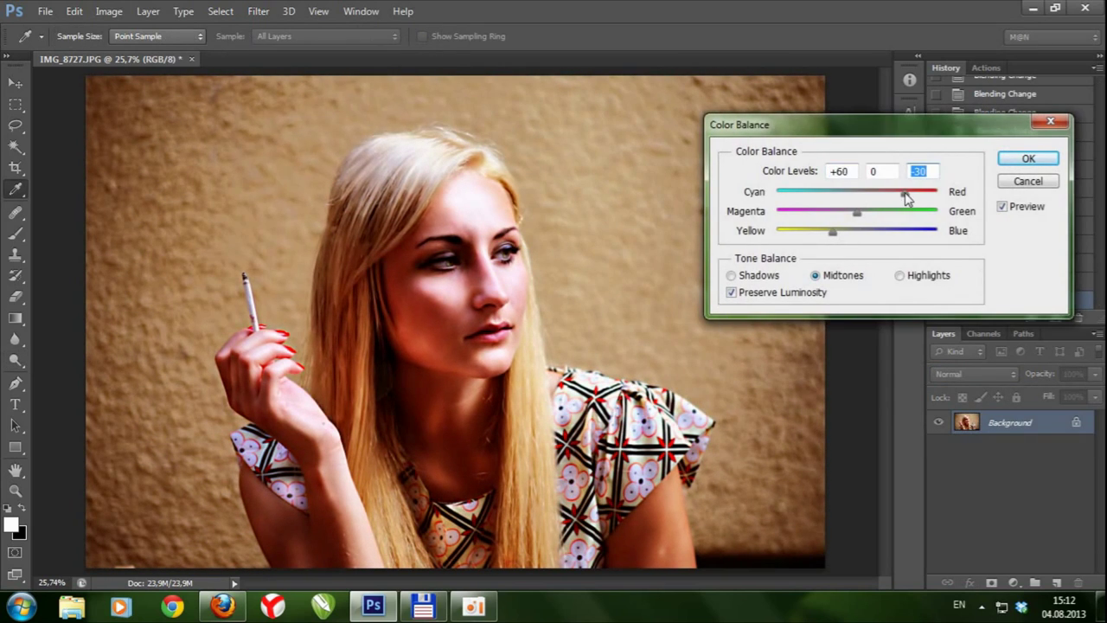
Apply the red-yellow Color Balance warming and duplicate the layer.
{"action": "key", "text": "Return"}
{"action": "key", "text": "o"}
{"action": "left_click", "coordinate": [257, 11]}
{"action": "key", "text": "Escape"}
{"action": "key", "text": "ctrl+j"}
Run LucisArt on the copy with Enhance Detail raised to about 245.
{"action": "left_click", "coordinate": [257, 12]}
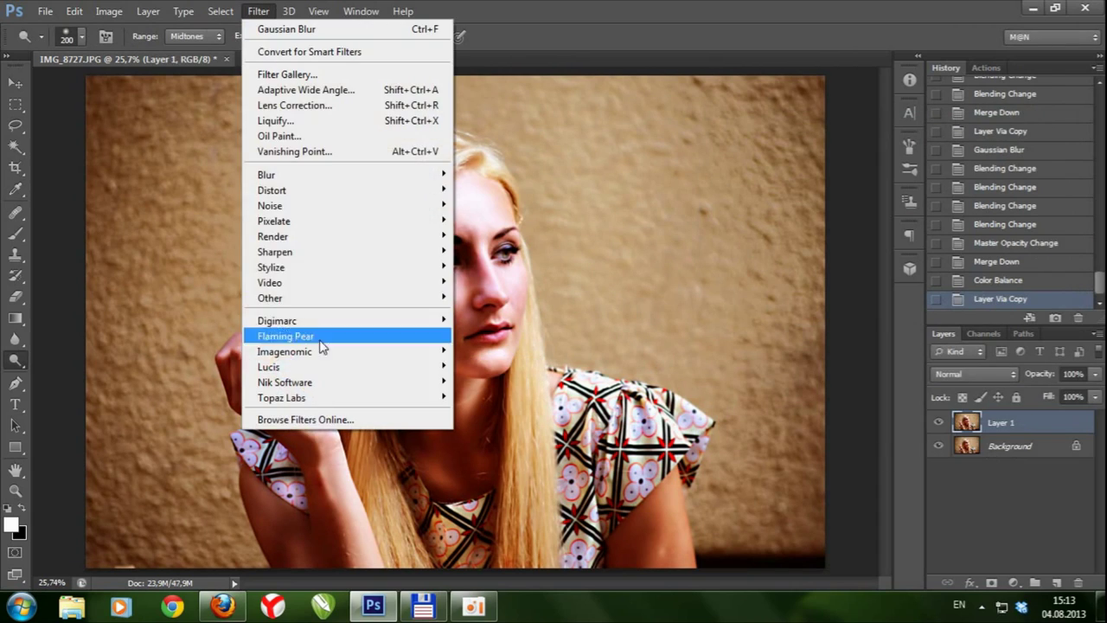
{"action": "left_click", "coordinate": [501, 367]}
{"action": "left_click", "coordinate": [71, 461]}
{"action": "left_click", "coordinate": [112, 445]}
{"action": "left_click_drag", "start_coordinate": [734, 510], "coordinate": [711, 510]}
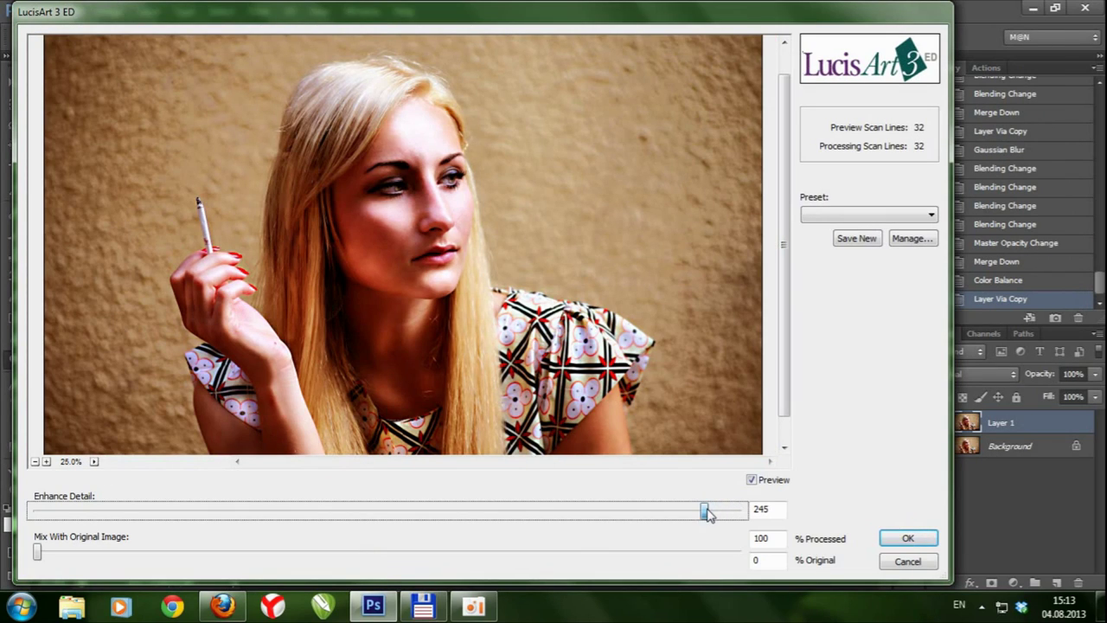
{"action": "left_click", "coordinate": [883, 540]}
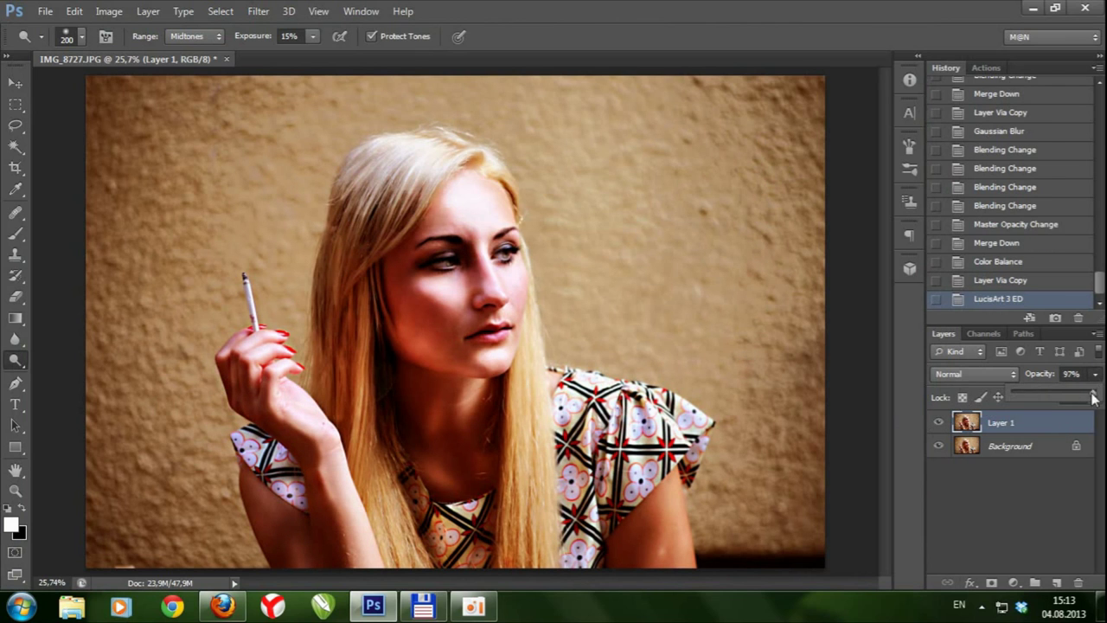
Merge the LucisArt layer down, zoom in on the eyes, and enter Quick Mask with a brush.
{"action": "key", "text": "ctrl+e"}
{"action": "key", "text": "ctrl+1"}
{"action": "key", "text": "q"}
{"action": "key", "text": "b"}
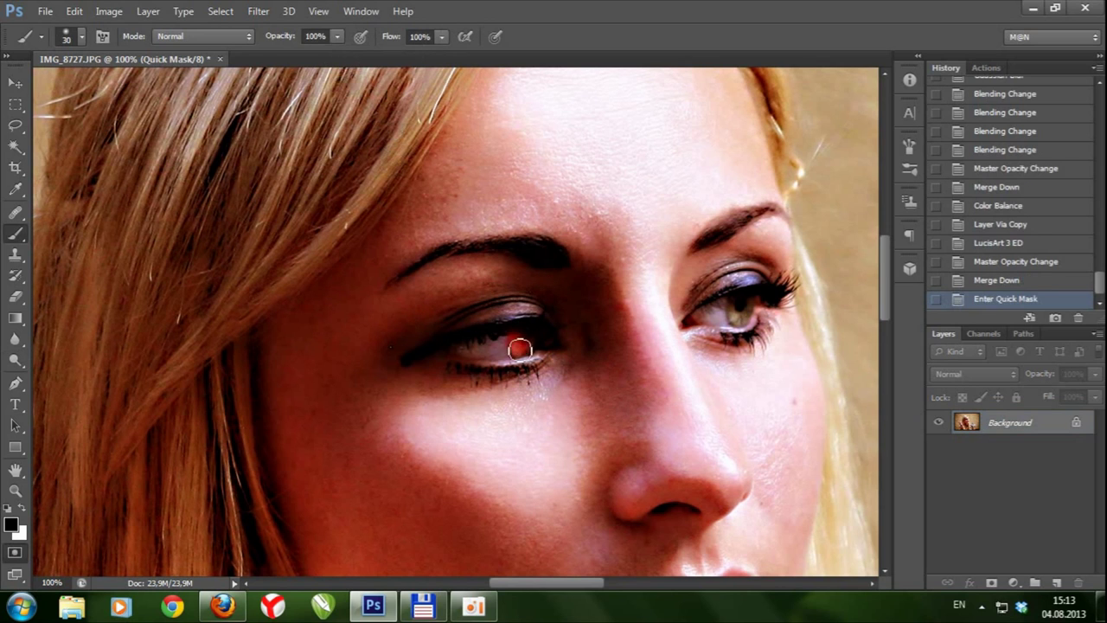
Quick-mask both irises and turn them green with Hue/Saturation and Levels.
{"action": "left_click_drag", "start_coordinate": [735, 311], "coordinate": [750, 322]}
{"action": "key", "text": "q"}
{"action": "key", "text": "ctrl+minus"}
{"action": "key", "text": "ctrl+u"}
{"action": "left_click_drag", "start_coordinate": [878, 210], "coordinate": [915, 210]}
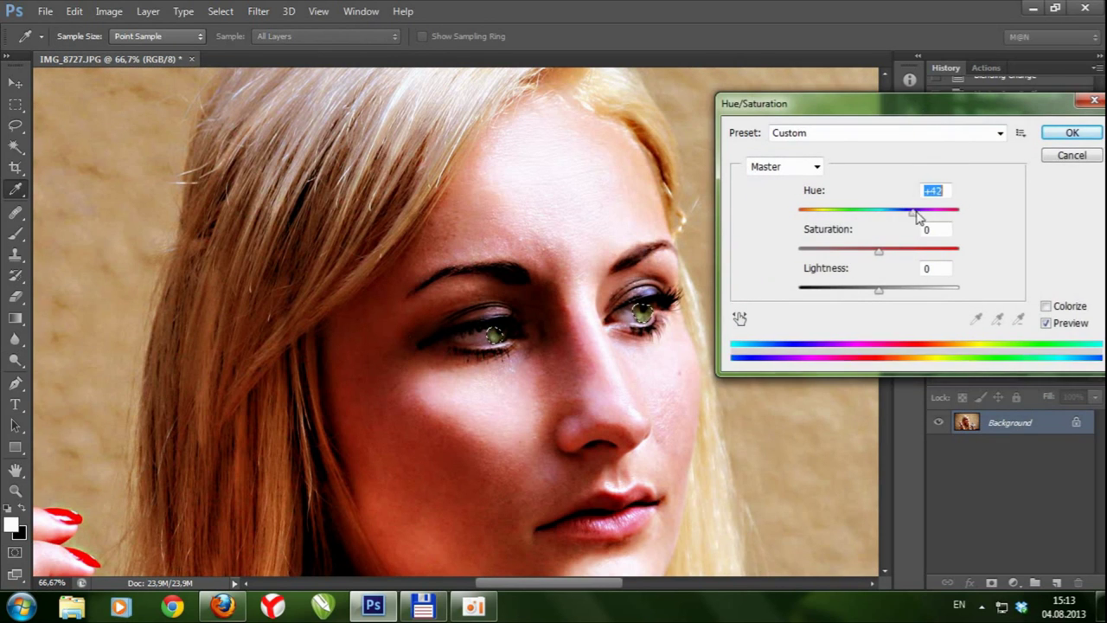
{"action": "key", "text": "Return"}
{"action": "key", "text": "ctrl+l"}
{"action": "key", "text": "Return"}
{"action": "key", "text": "ctrl+d"}
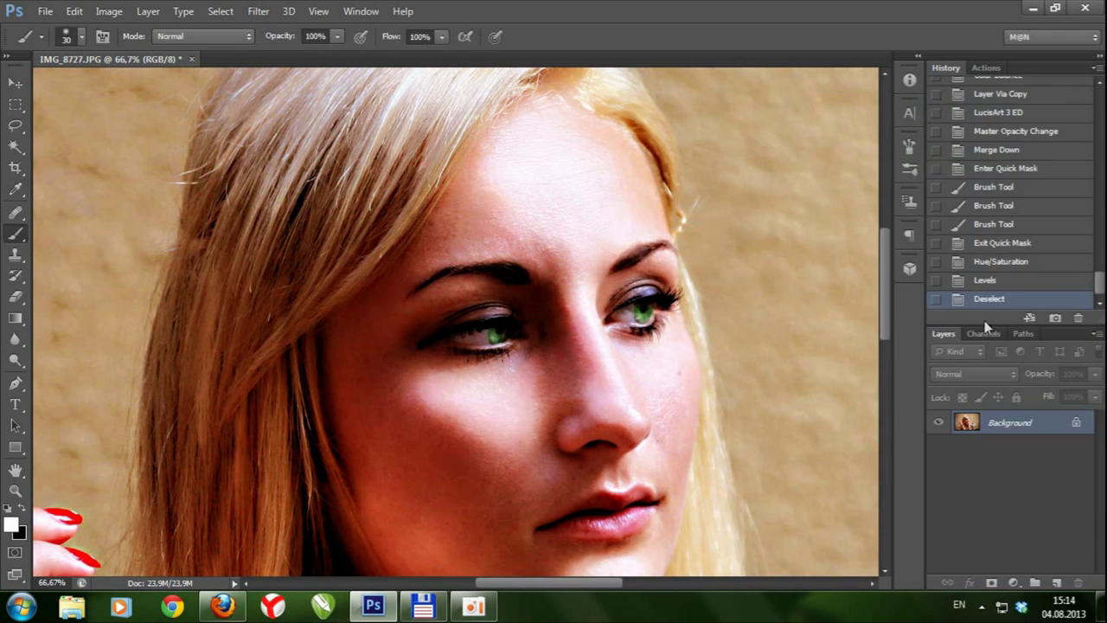
Dodge the left eye with a smaller brush.
{"action": "key", "text": "ctrl+0"}
{"action": "scroll", "coordinate": [418, 207], "scroll_direction": "up", "scroll_amount": 2}
{"action": "key", "text": "o"}
{"action": "key", "text": "bracketleft"}
{"action": "key", "text": "bracketleft"}
{"action": "key", "text": "bracketleft"}
{"action": "left_click_drag", "start_coordinate": [418, 208], "coordinate": [428, 213]}
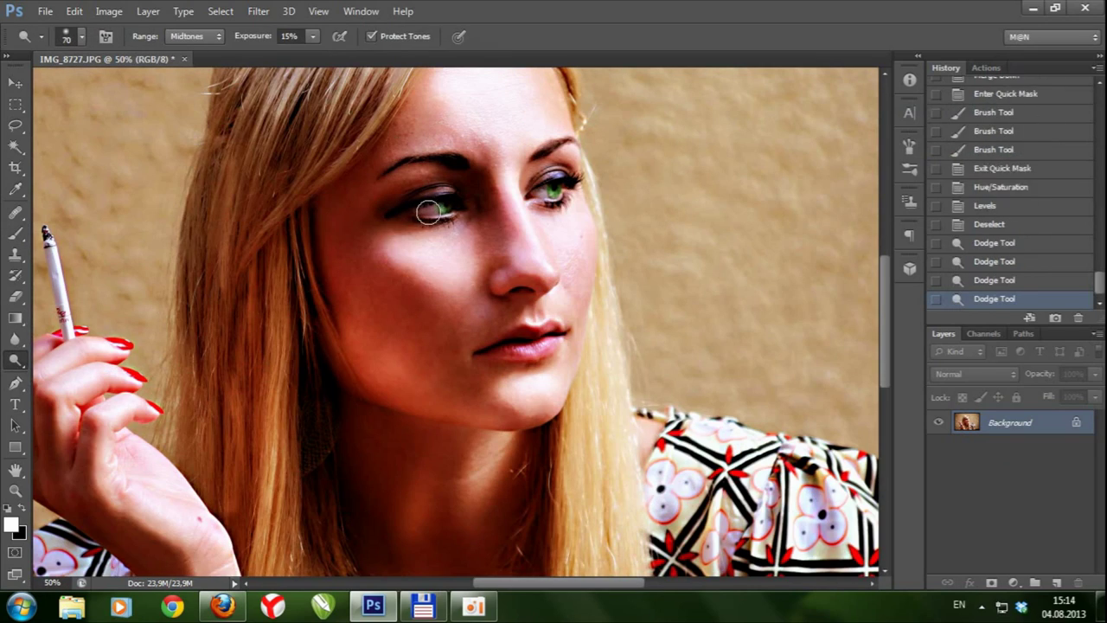
{"action": "scroll", "coordinate": [663, 287], "scroll_direction": "down", "scroll_amount": 2}
{"action": "scroll", "coordinate": [674, 321], "scroll_direction": "down", "scroll_amount": 1}
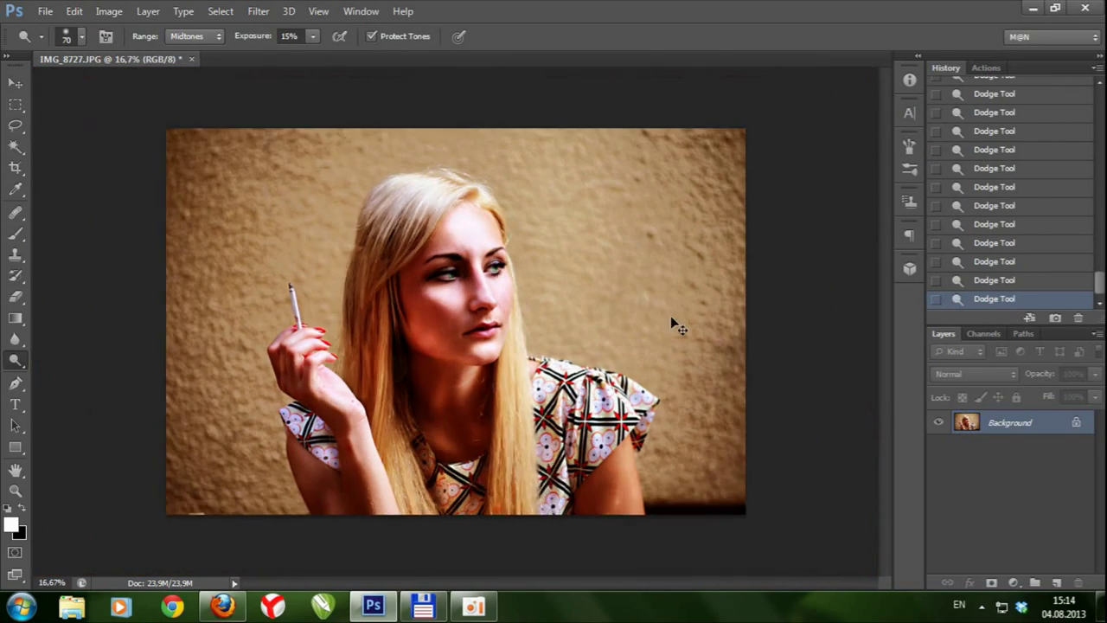
{"action": "scroll", "coordinate": [675, 321], "scroll_direction": "up", "scroll_amount": 1}
Apply a Median filter and fade it to about 33% opacity.
{"action": "left_click", "coordinate": [257, 11]}
{"action": "left_click", "coordinate": [484, 257]}
{"action": "left_click", "coordinate": [630, 144]}
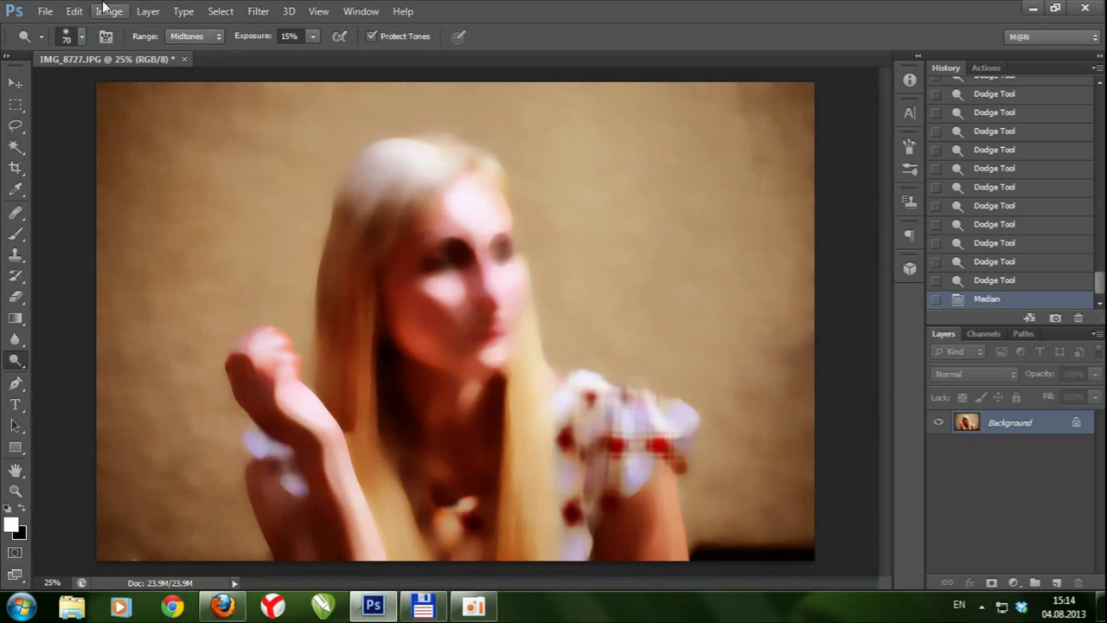
{"action": "left_click", "coordinate": [74, 11]}
{"action": "left_click", "coordinate": [113, 87]}
{"action": "left_click_drag", "start_coordinate": [581, 217], "coordinate": [483, 220]}
{"action": "left_click_drag", "start_coordinate": [484, 169], "coordinate": [635, 158]}
{"action": "left_click_drag", "start_coordinate": [633, 210], "coordinate": [644, 208]}
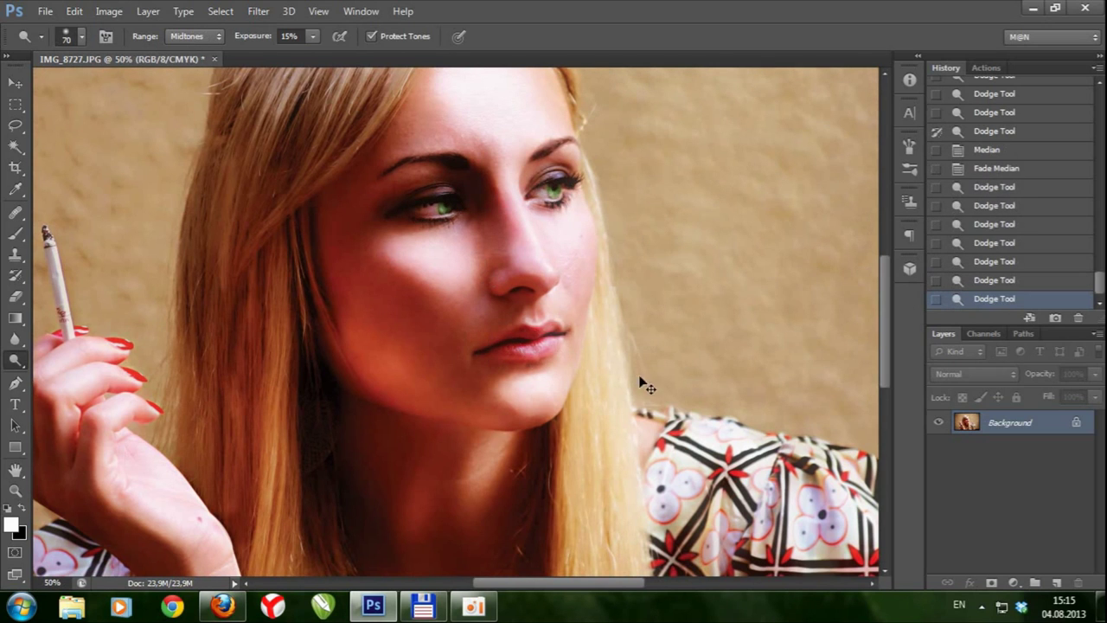
Sharpen the portrait with Unsharp Mask.
{"action": "key", "text": "ctrl+0"}
{"action": "left_click", "coordinate": [258, 12]}
{"action": "left_click", "coordinate": [494, 313]}
{"action": "left_click_drag", "start_coordinate": [618, 191], "coordinate": [602, 271]}
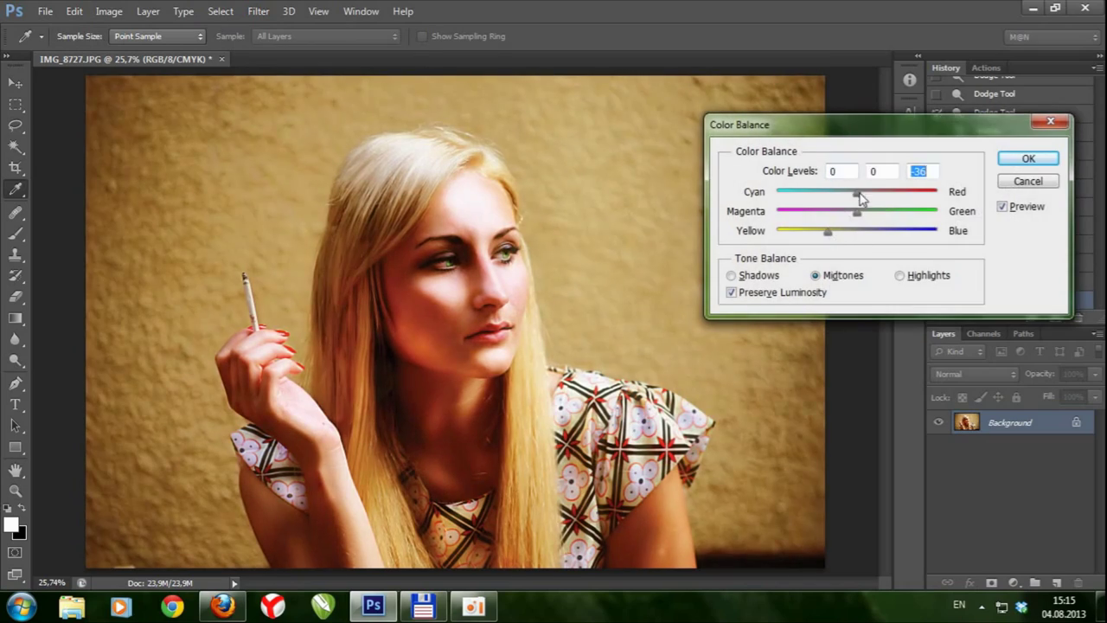
Warm with Color Balance and add a Lens Correction vignette of -79, midpoint +31.
{"action": "left_click", "coordinate": [259, 11]}
{"action": "left_click", "coordinate": [300, 106]}
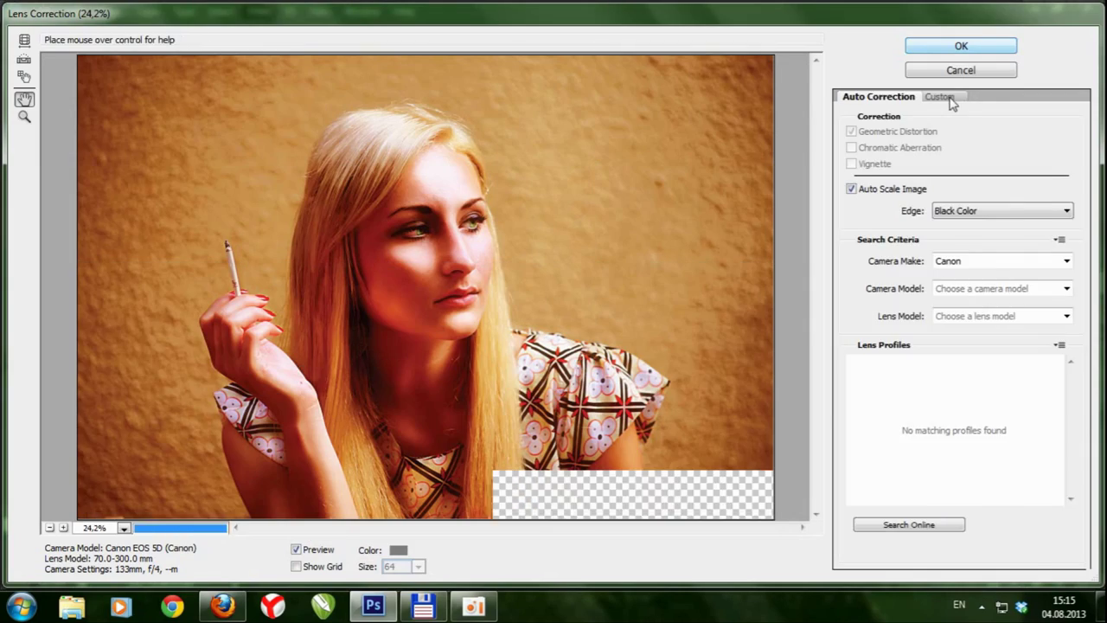
{"action": "left_click", "coordinate": [942, 96]}
{"action": "left_click_drag", "start_coordinate": [961, 344], "coordinate": [880, 343]}
{"action": "left_click_drag", "start_coordinate": [961, 385], "coordinate": [921, 387]}
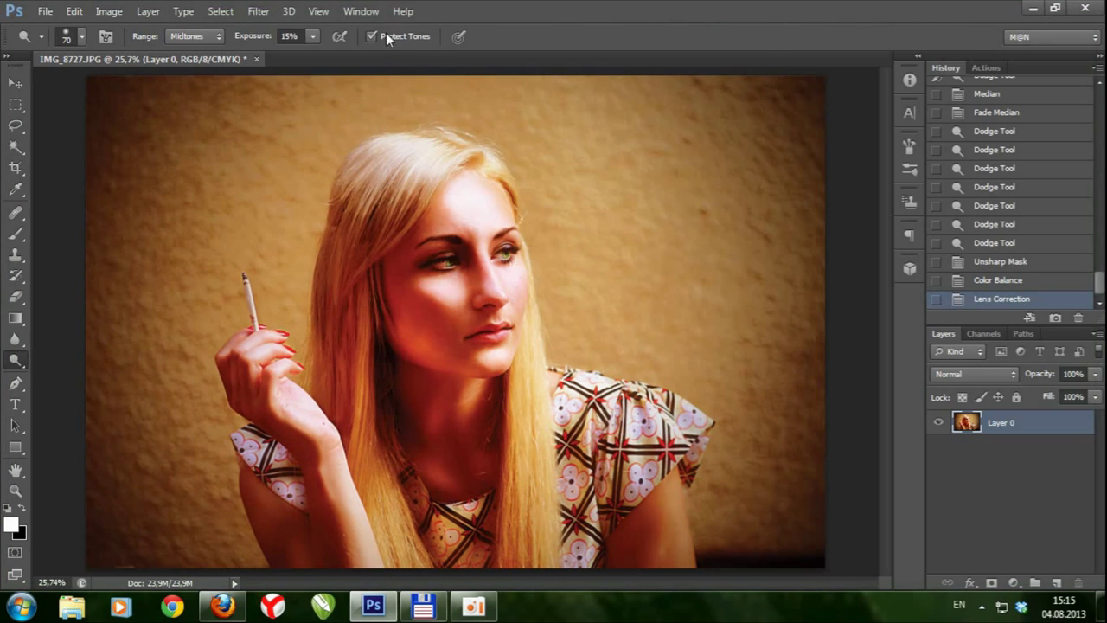
Reduce noise with the Noiseware filter.
{"action": "left_click", "coordinate": [259, 11]}
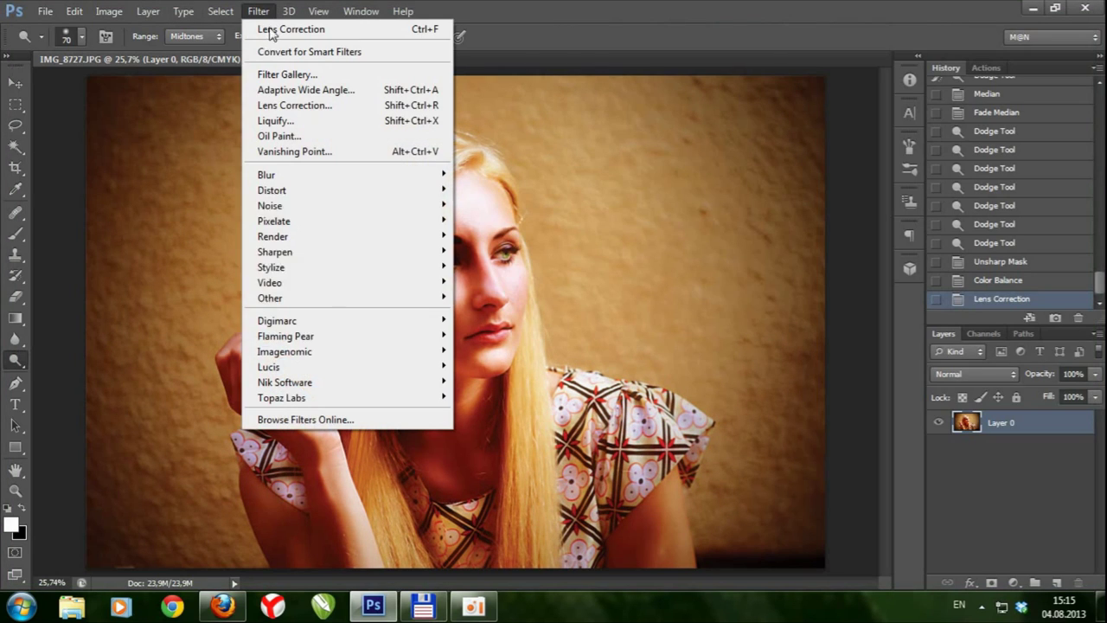
{"action": "left_click", "coordinate": [484, 352]}
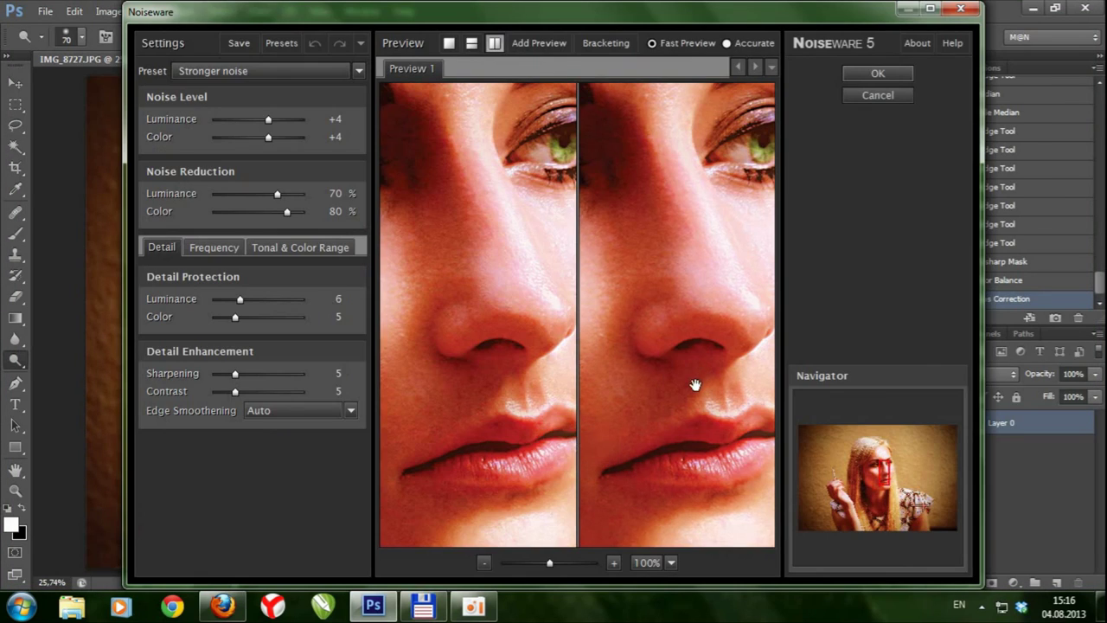
{"action": "key", "text": "Return"}
Lighten the cigarette with a dodge stroke.
{"action": "scroll", "coordinate": [519, 242], "scroll_direction": "up", "scroll_amount": 2}
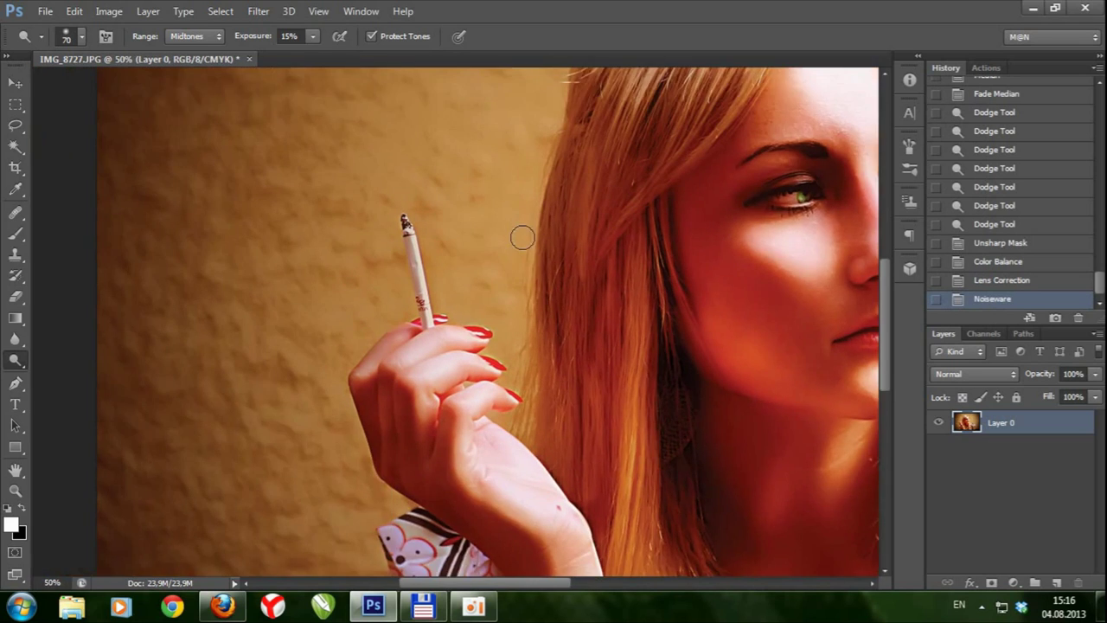
{"action": "scroll", "coordinate": [429, 255], "scroll_direction": "up", "scroll_amount": 1}
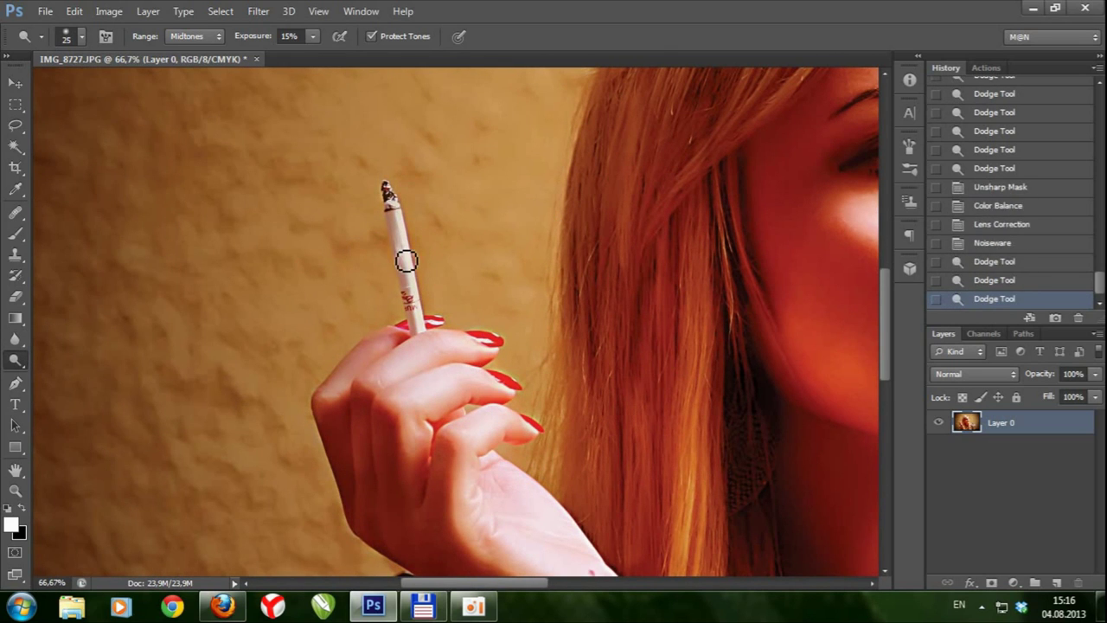
{"action": "left_click", "coordinate": [415, 294]}
{"action": "right_click", "coordinate": [15, 360]}
{"action": "left_click", "coordinate": [73, 371]}
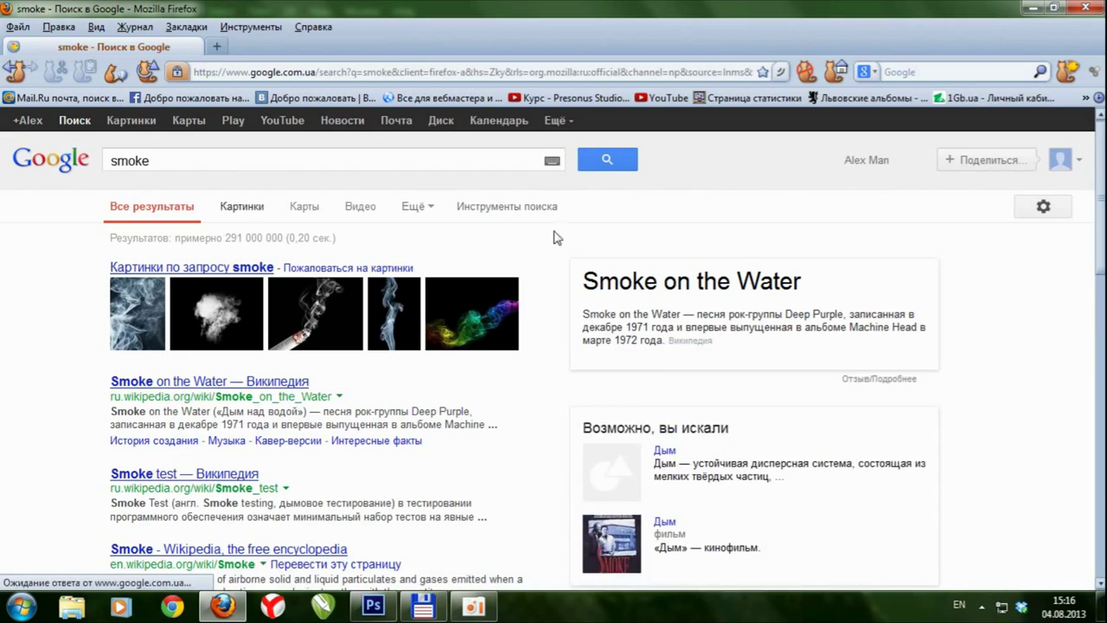
Search Google Images for smoke and scroll through the results.
{"action": "left_click", "coordinate": [240, 205]}
{"action": "scroll", "coordinate": [637, 383], "scroll_direction": "down", "scroll_amount": 5}
{"action": "scroll", "coordinate": [637, 383], "scroll_direction": "down", "scroll_amount": 5}
{"action": "scroll", "coordinate": [619, 374], "scroll_direction": "down", "scroll_amount": 5}
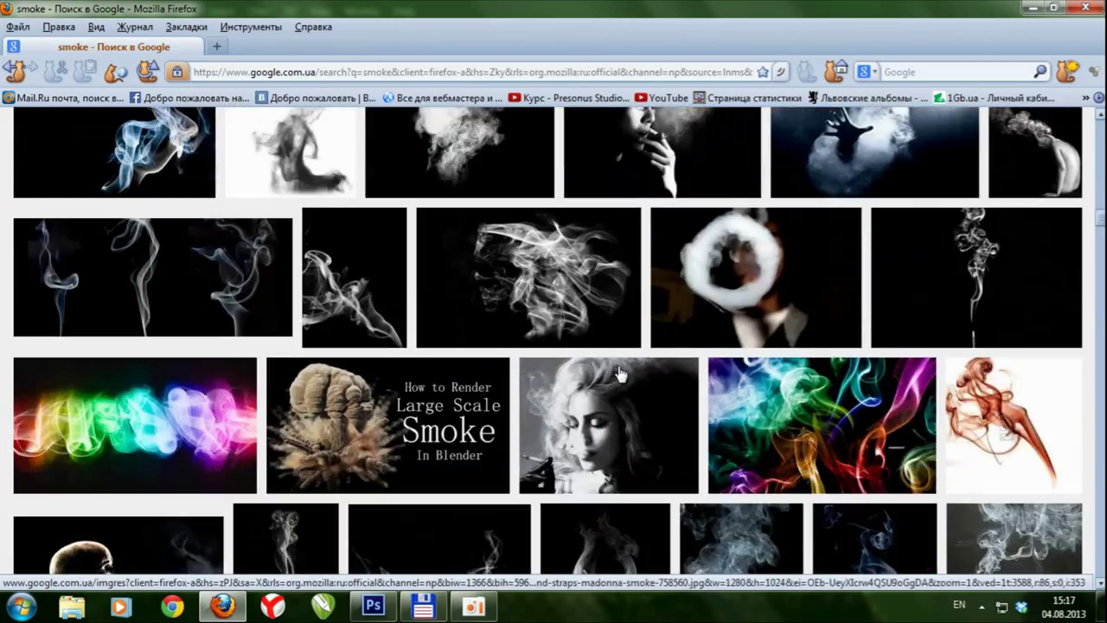
{"action": "scroll", "coordinate": [619, 373], "scroll_direction": "down", "scroll_amount": 5}
{"action": "scroll", "coordinate": [619, 373], "scroll_direction": "down", "scroll_amount": 5}
{"action": "scroll", "coordinate": [619, 373], "scroll_direction": "down", "scroll_amount": 5}
{"action": "scroll", "coordinate": [619, 374], "scroll_direction": "down", "scroll_amount": 5}
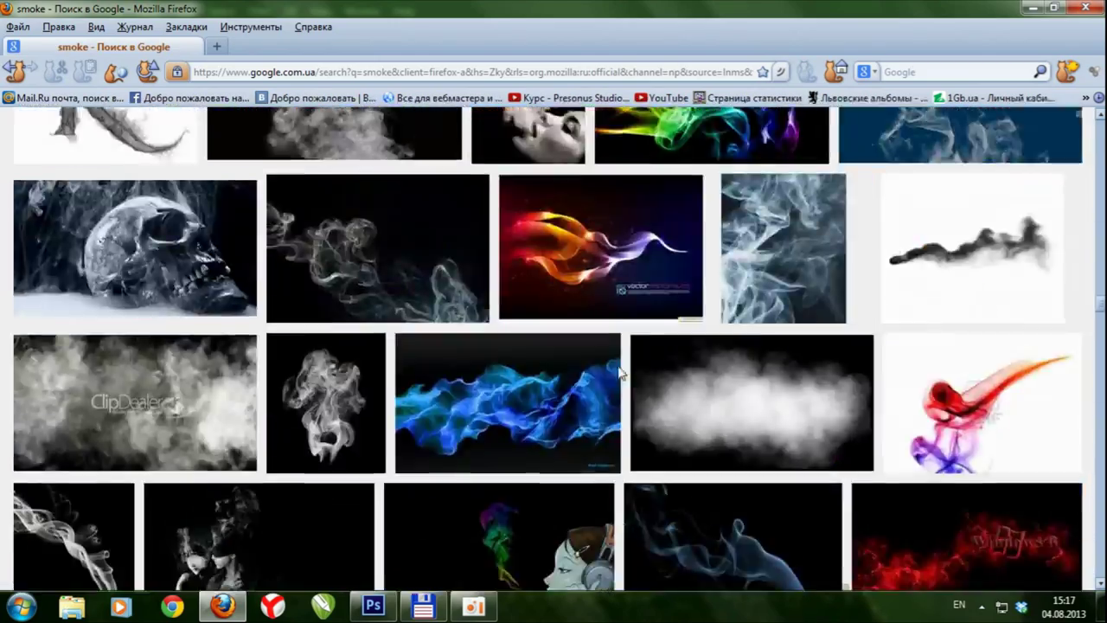
{"action": "scroll", "coordinate": [619, 372], "scroll_direction": "down", "scroll_amount": 5}
Preview a clouds wallpaper, visit its source page, then return to the results.
{"action": "left_click", "coordinate": [389, 276]}
{"action": "left_click", "coordinate": [482, 366]}
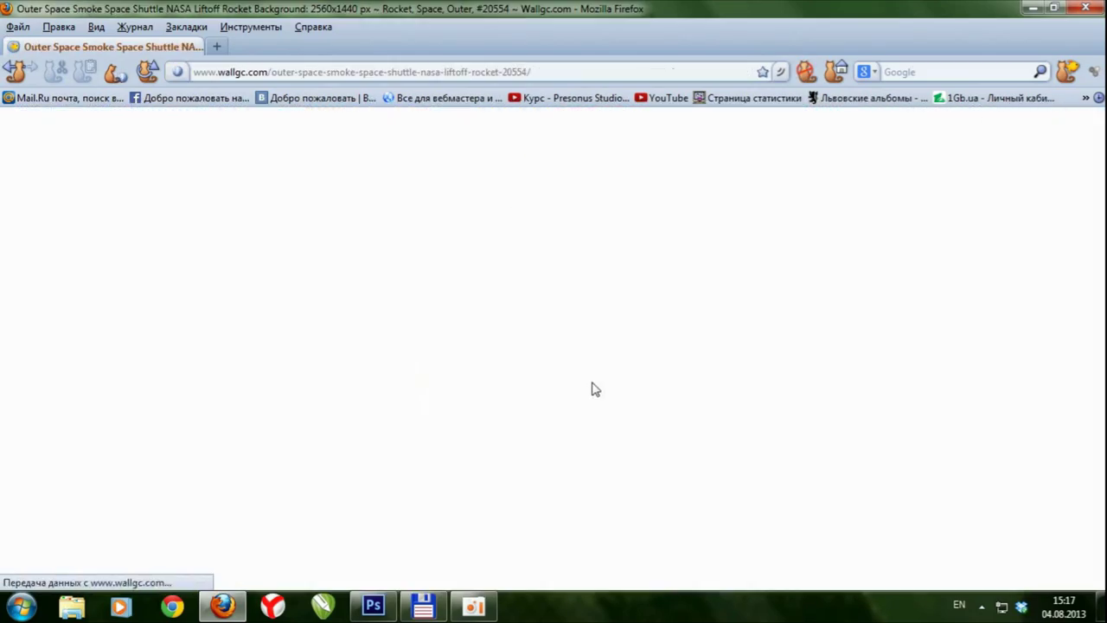
{"action": "scroll", "coordinate": [701, 373], "scroll_direction": "down", "scroll_amount": 5}
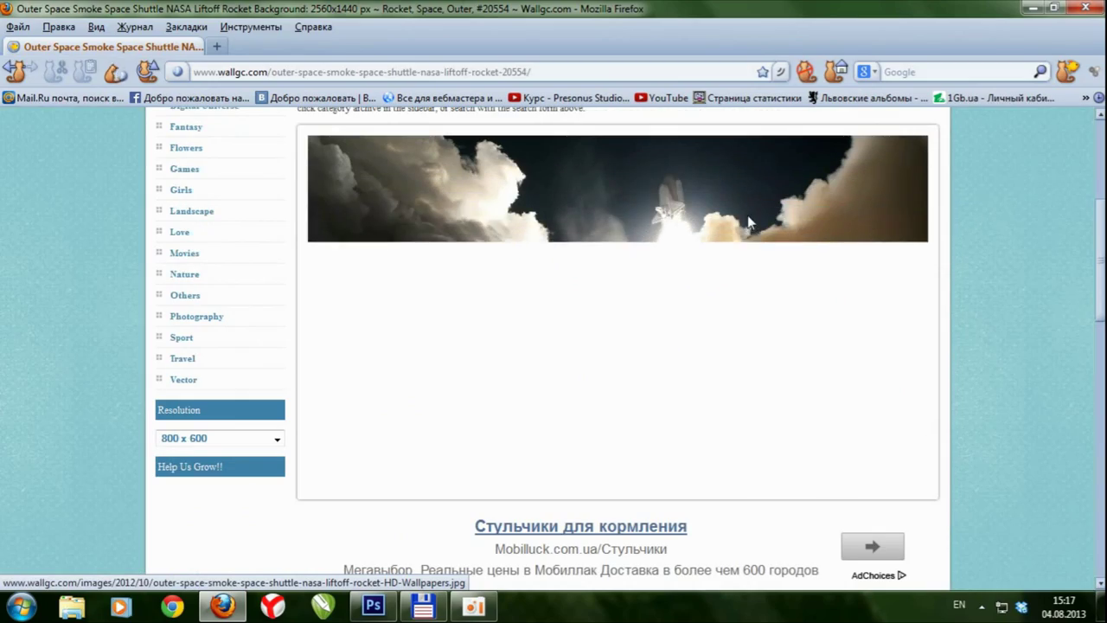
{"action": "key", "text": "alt+Left"}
Scroll further through the results, then search images for дым.
{"action": "scroll", "coordinate": [709, 326], "scroll_direction": "down", "scroll_amount": 5}
{"action": "scroll", "coordinate": [828, 380], "scroll_direction": "down", "scroll_amount": 5}
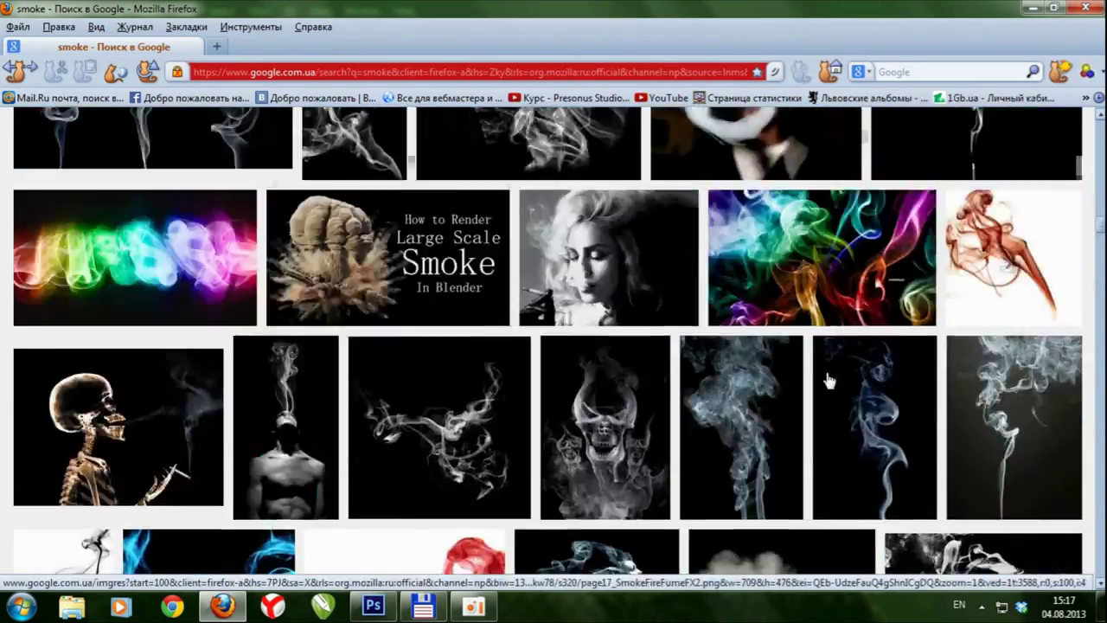
{"action": "scroll", "coordinate": [828, 380], "scroll_direction": "down", "scroll_amount": 5}
{"action": "scroll", "coordinate": [821, 385], "scroll_direction": "down", "scroll_amount": 5}
{"action": "scroll", "coordinate": [815, 389], "scroll_direction": "down", "scroll_amount": 5}
{"action": "scroll", "coordinate": [812, 394], "scroll_direction": "down", "scroll_amount": 5}
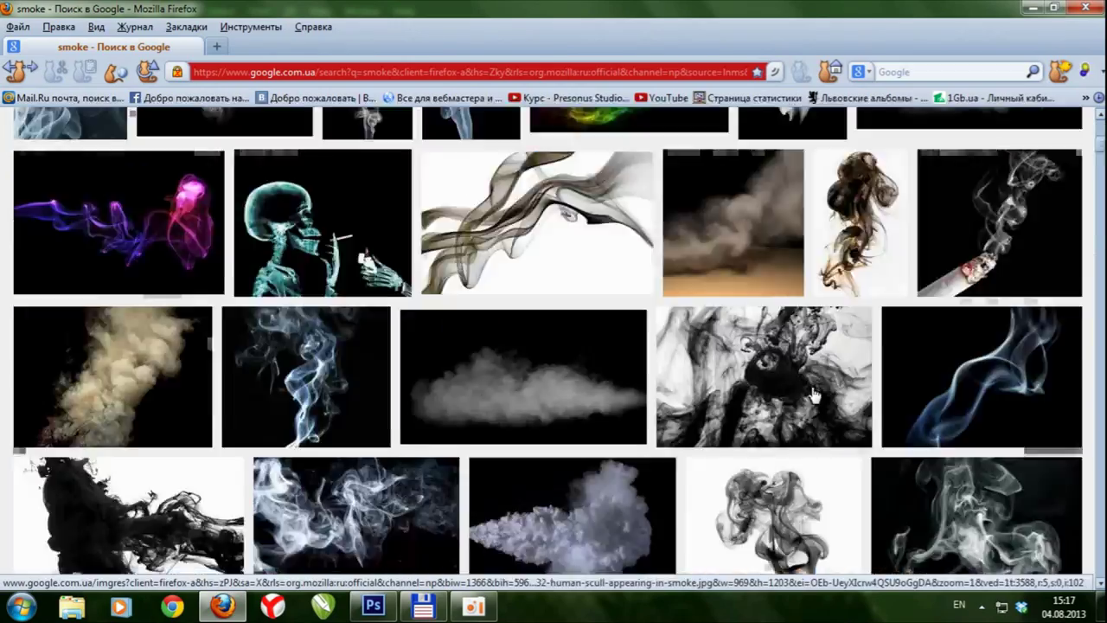
{"action": "scroll", "coordinate": [812, 395], "scroll_direction": "down", "scroll_amount": 5}
{"action": "type", "text": "дым"}
{"action": "key", "text": "Return"}
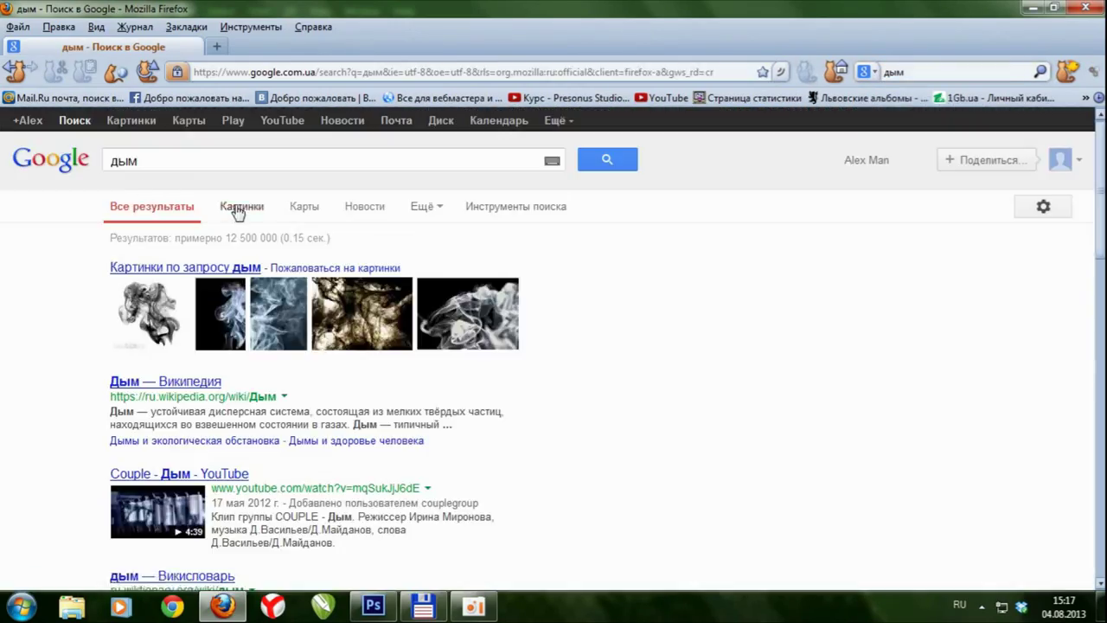
{"action": "left_click", "coordinate": [237, 210]}
Open the volcano smoke image at full size and rotate it 180°.
{"action": "left_click", "coordinate": [531, 321]}
{"action": "left_click", "coordinate": [917, 331]}
{"action": "left_click", "coordinate": [379, 610]}
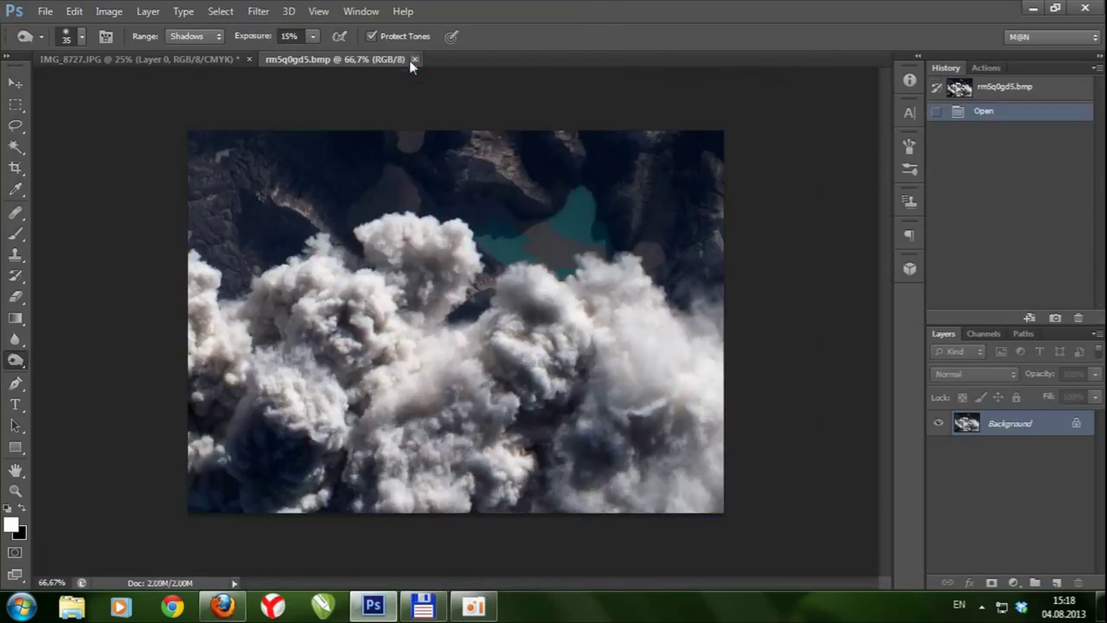
Quick-mask the clouds and drag the selection into the portrait.
{"action": "left_click", "coordinate": [16, 233]}
{"action": "key", "text": "q"}
{"action": "mouse_move", "coordinate": [250, 185]}
{"action": "left_mouse_down"}
{"action": "mouse_move", "coordinate": [432, 318]}
{"action": "mouse_move", "coordinate": [527, 415]}
{"action": "left_mouse_up"}
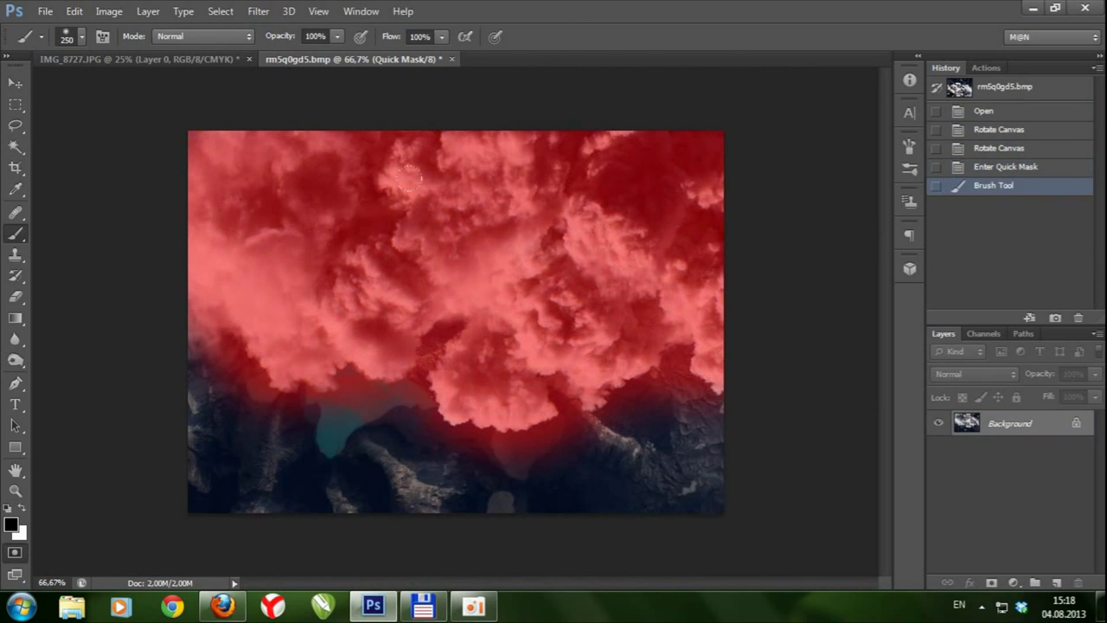
{"action": "key", "text": "q"}
{"action": "mouse_move", "coordinate": [450, 259]}
{"action": "left_mouse_down"}
{"action": "mouse_move", "coordinate": [472, 208]}
{"action": "mouse_move", "coordinate": [707, 149]}
{"action": "left_mouse_up"}
Scale the clouds layer to cover the portrait and blend it in Screen mode.
{"action": "key", "text": "ctrl+t"}
{"action": "key", "text": "ctrl+minus"}
{"action": "key", "text": "Return"}
{"action": "left_click", "coordinate": [974, 374]}
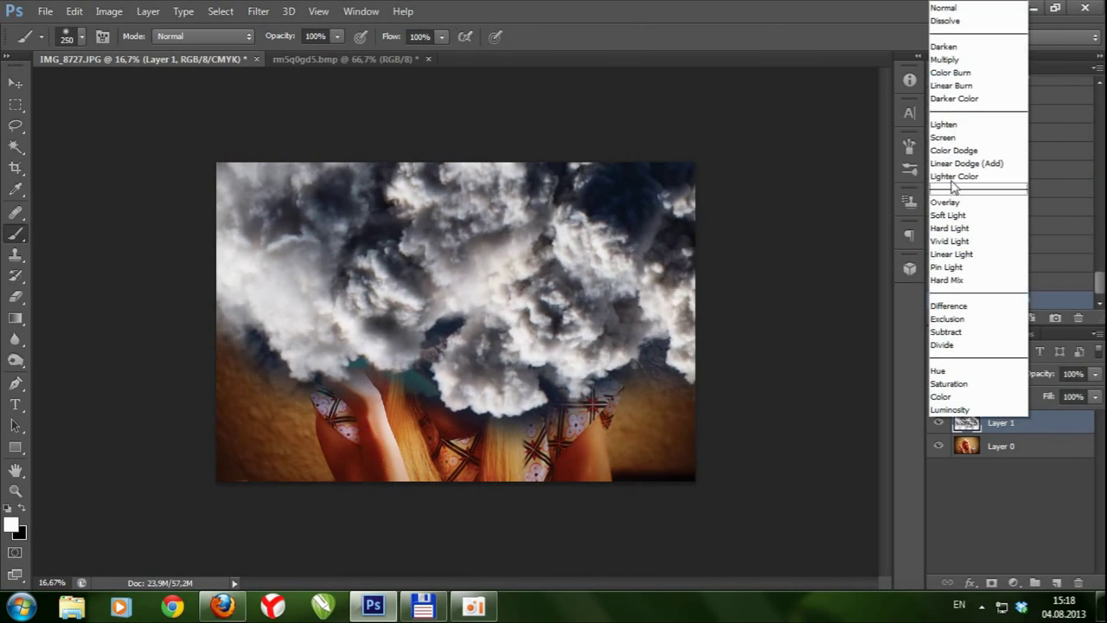
{"action": "left_click", "coordinate": [985, 146]}
Warm the clouds toward red with Color Balance.
{"action": "key", "text": "ctrl+b"}
{"action": "left_click_drag", "start_coordinate": [857, 190], "coordinate": [894, 191]}
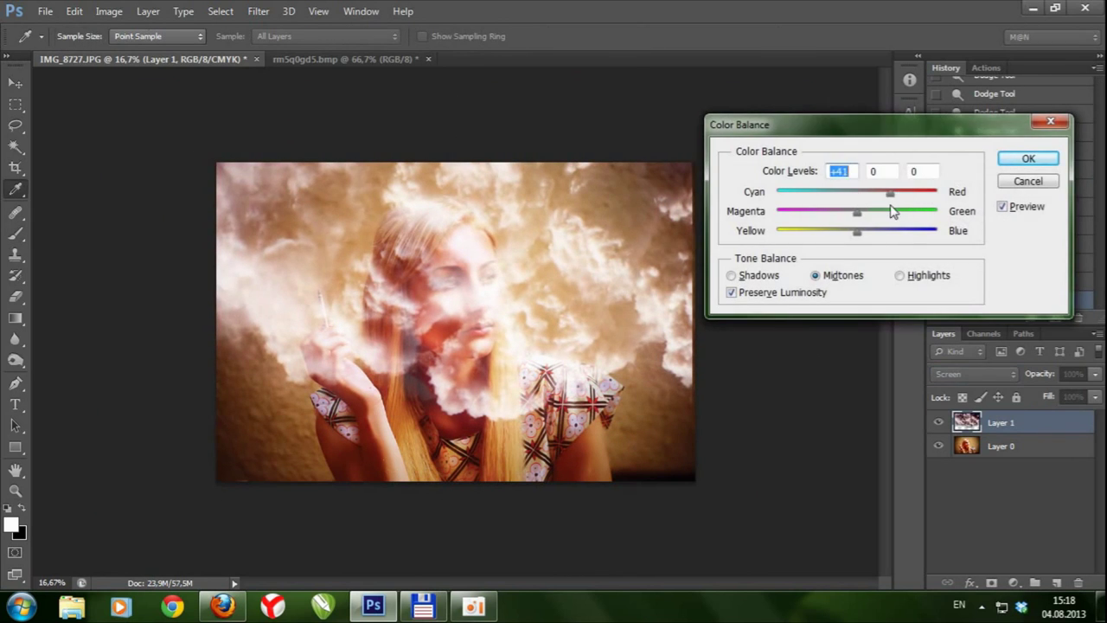
{"action": "key", "text": "Return"}
Erase the clouds from the face, forehead and chest, then nudge the layer slightly.
{"action": "key", "text": "ctrl+plus"}
{"action": "key", "text": "e"}
{"action": "left_click_drag", "start_coordinate": [424, 294], "coordinate": [458, 368]}
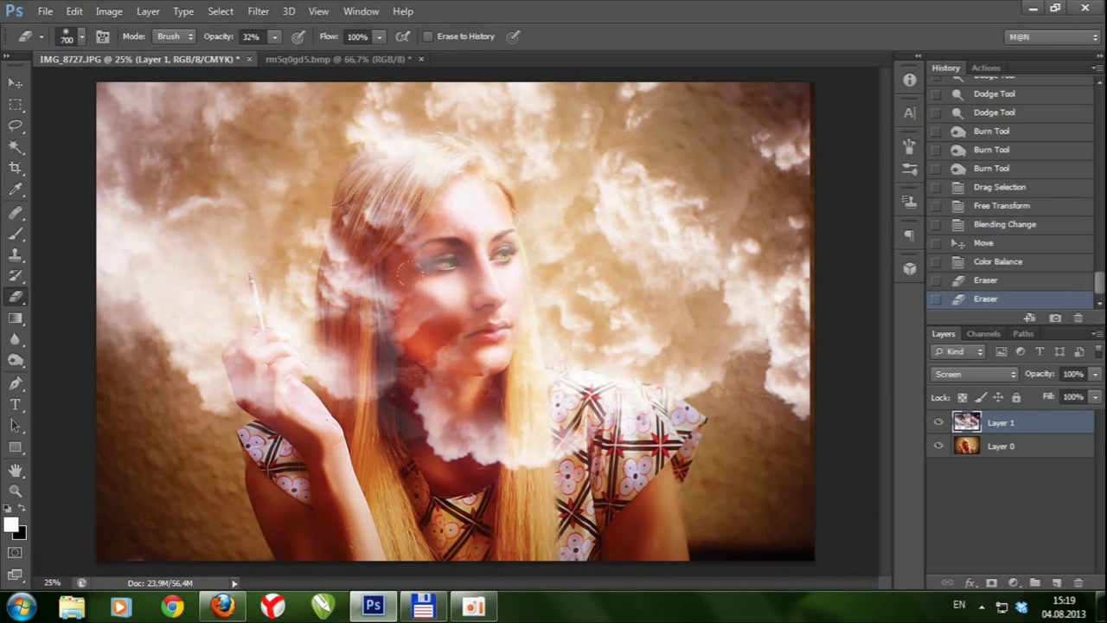
{"action": "key", "text": "bracketleft"}
{"action": "key", "text": "bracketleft"}
{"action": "key", "text": "bracketleft"}
{"action": "left_click_drag", "start_coordinate": [398, 281], "coordinate": [476, 428]}
{"action": "left_click_drag", "start_coordinate": [450, 437], "coordinate": [493, 441]}
{"action": "left_click_drag", "start_coordinate": [436, 363], "coordinate": [432, 432]}
{"action": "left_click_drag", "start_coordinate": [467, 432], "coordinate": [424, 409]}
{"action": "left_click_drag", "start_coordinate": [416, 436], "coordinate": [597, 441]}
{"action": "mouse_move", "coordinate": [519, 424]}
{"action": "left_mouse_down"}
{"action": "mouse_move", "coordinate": [432, 259]}
{"action": "mouse_move", "coordinate": [471, 223]}
{"action": "left_mouse_up"}
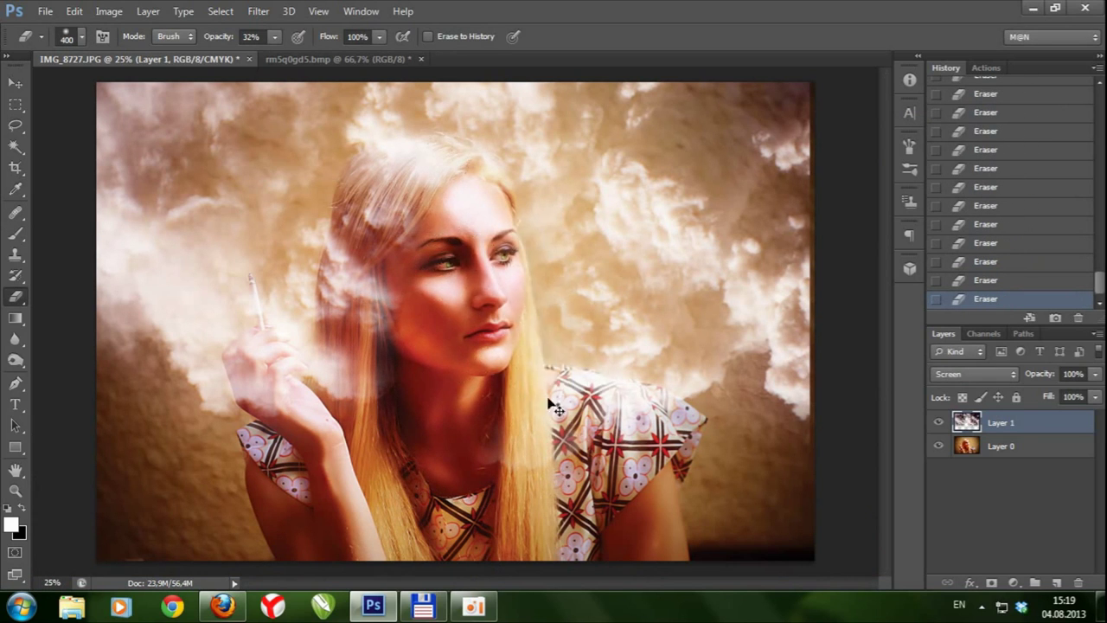
{"action": "key", "text": "ctrl+minus"}
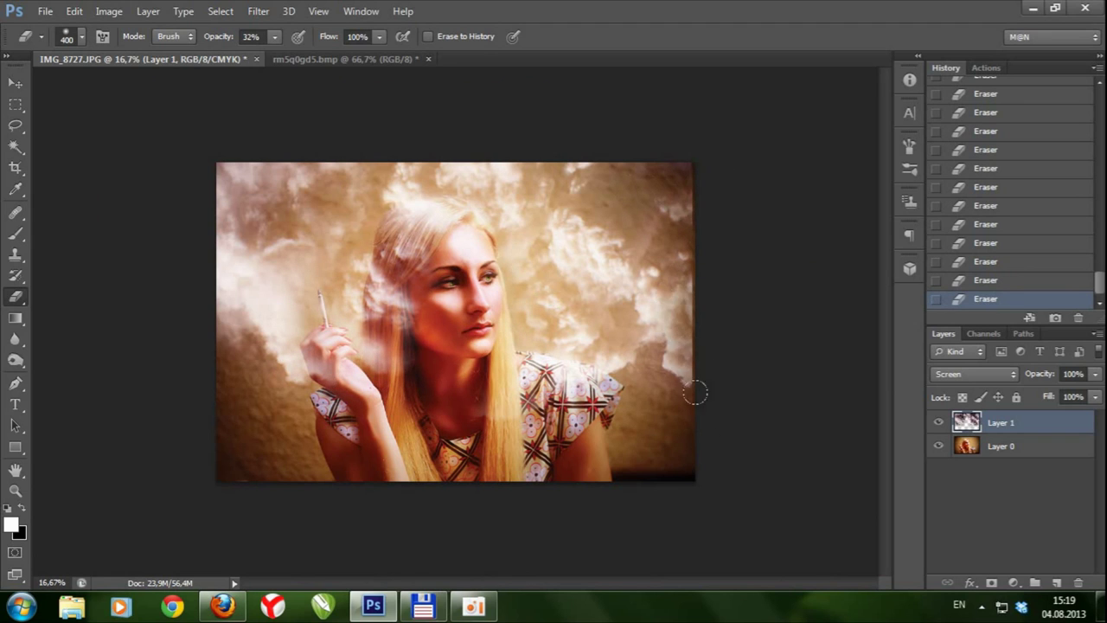
{"action": "key", "text": "ctrl+Right"}
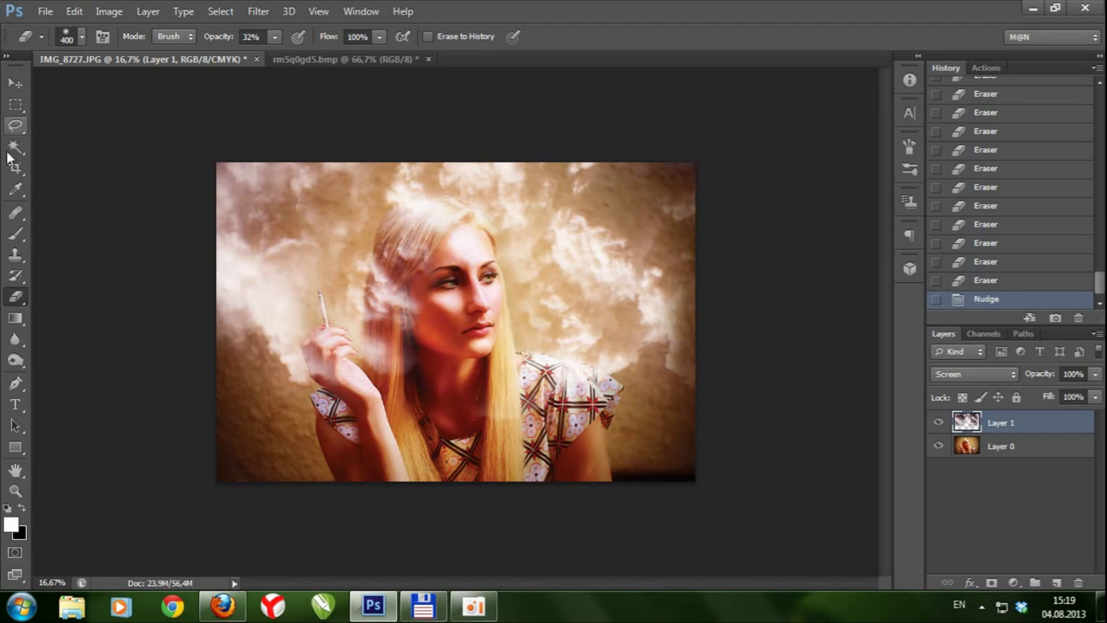
Trim a sliver from the bottom and right edges with the Crop tool and commit it.
{"action": "left_click", "coordinate": [16, 167]}
{"action": "left_click_drag", "start_coordinate": [694, 480], "coordinate": [684, 473]}
{"action": "key", "text": "Return"}
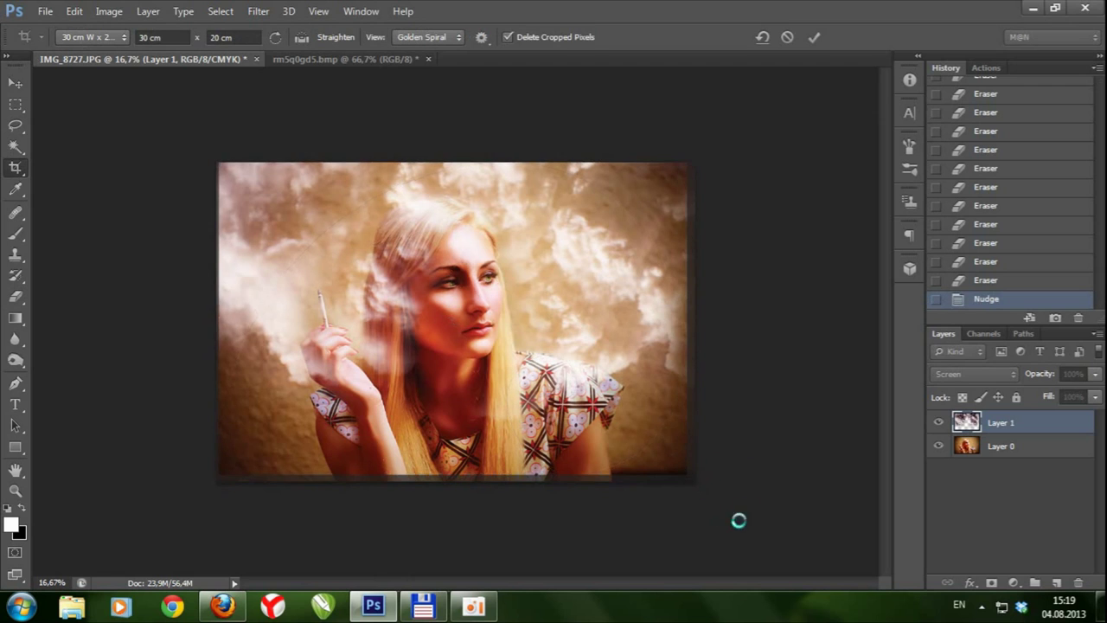
Fit the image on screen and compare the original History snapshot against the cropped result.
{"action": "key", "text": "v"}
{"action": "key", "text": "ctrl+0"}
{"action": "left_click_drag", "start_coordinate": [1099, 290], "coordinate": [1098, 83]}
{"action": "left_click", "coordinate": [968, 84]}
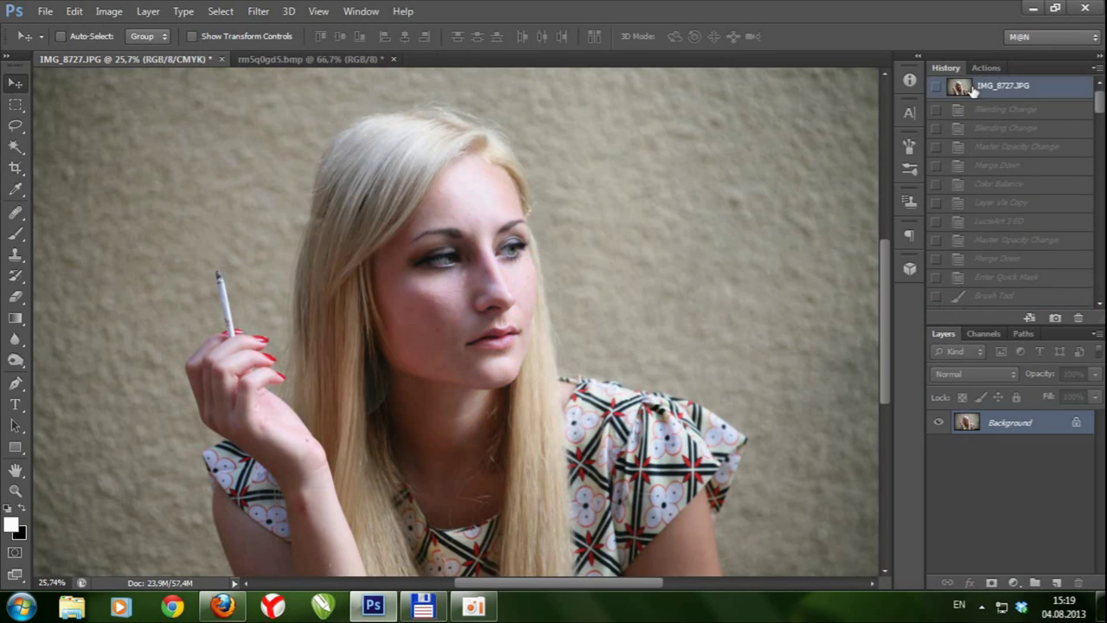
{"action": "scroll", "coordinate": [995, 216], "scroll_direction": "down", "scroll_amount": 10}
{"action": "left_click", "coordinate": [981, 299]}
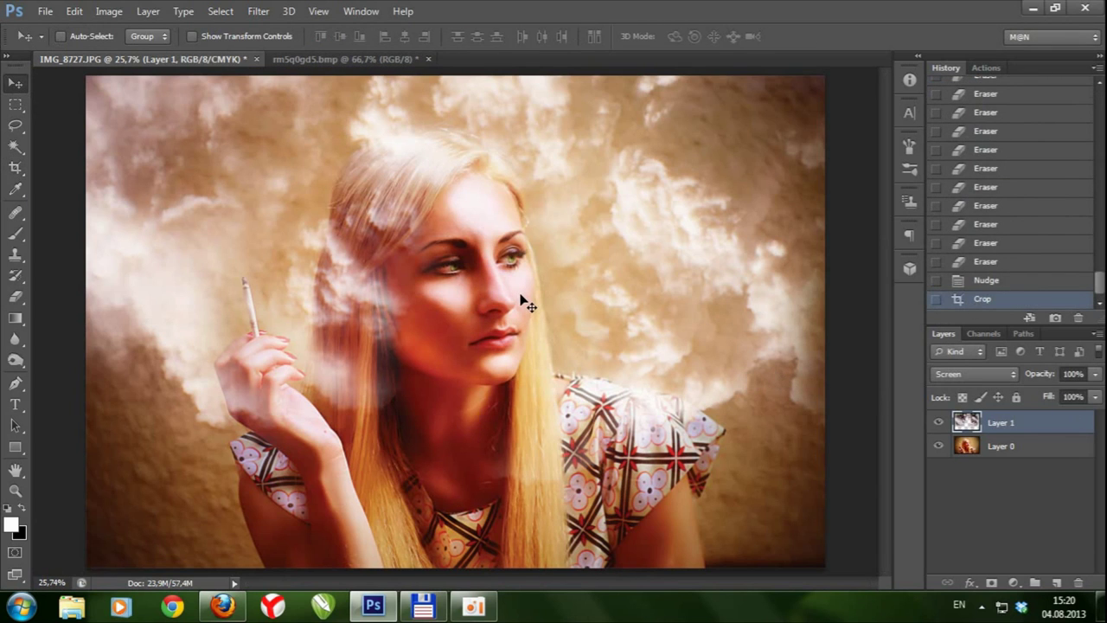